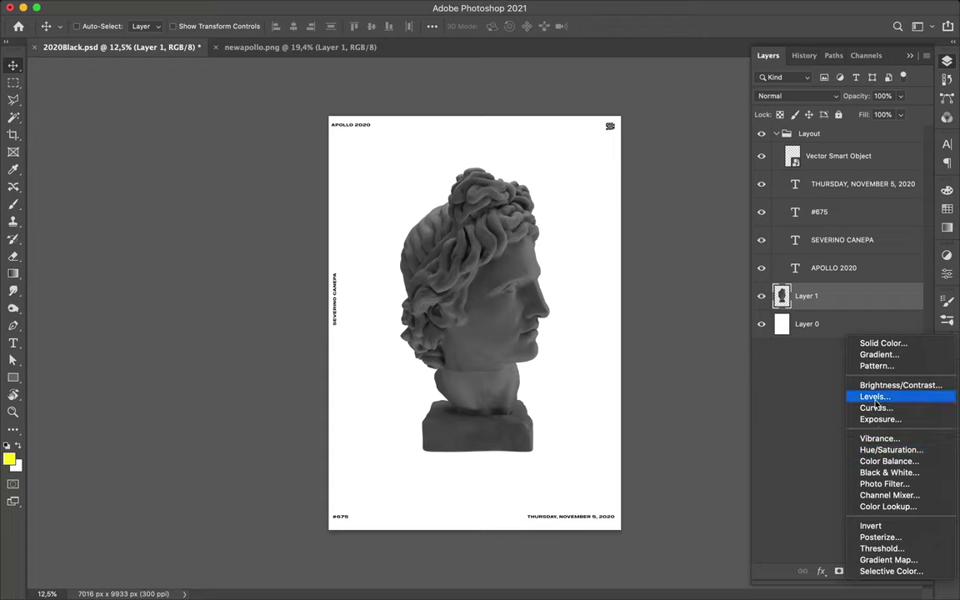
Set Levels to 24 / 0.90 / 162 on the statue and add a Vibrance adjustment with Saturation +100.
drag(755, 392, 769, 392)
drag(915, 392, 858, 394)
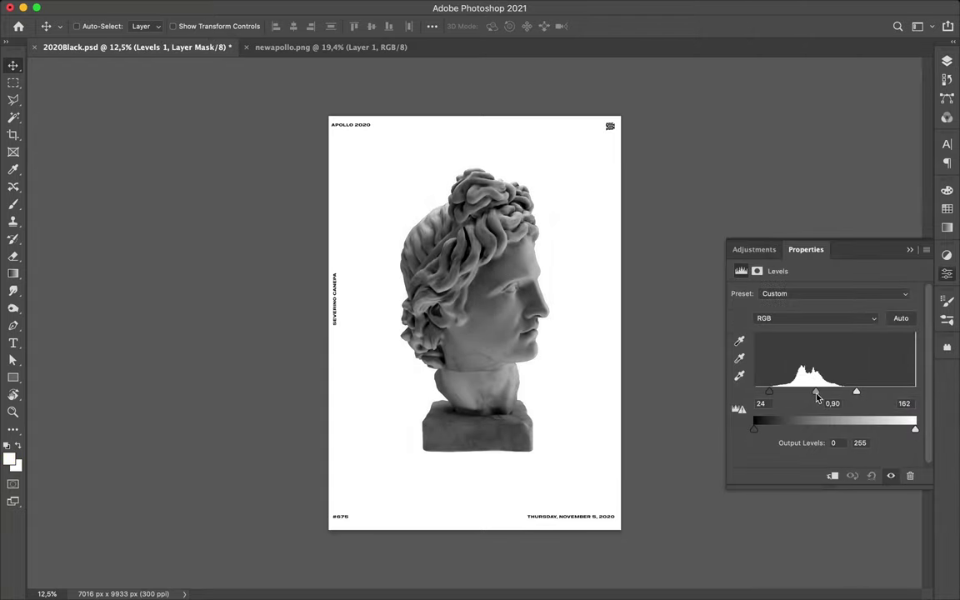
click(947, 61)
click(856, 571)
click(880, 461)
key(ctrl+z)
click(856, 571)
click(871, 448)
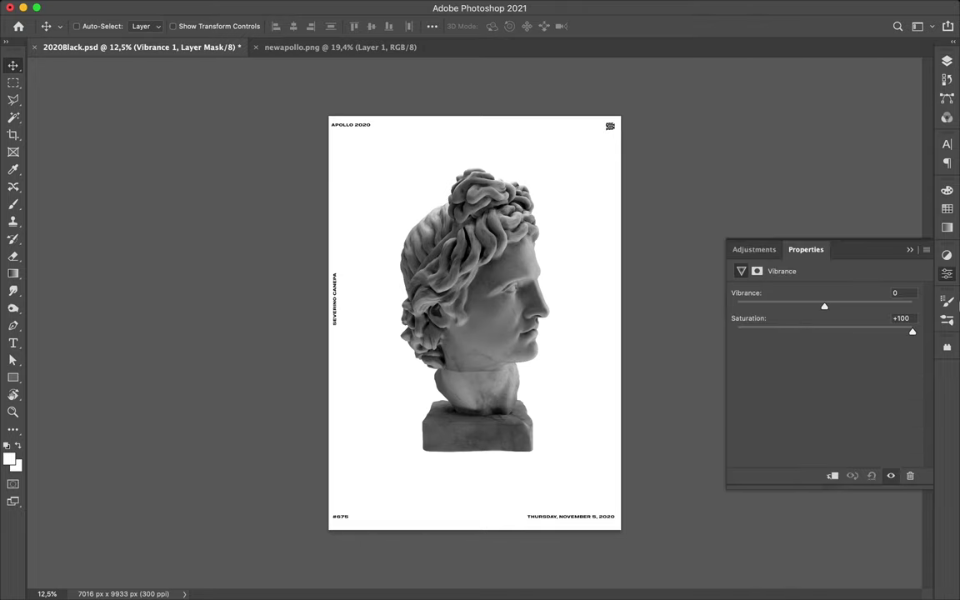
Merge Layer 1 with its Levels and Vibrance adjustments into Vibrance 1 and add a layer mask.
click(946, 61)
shift+click(825, 350)
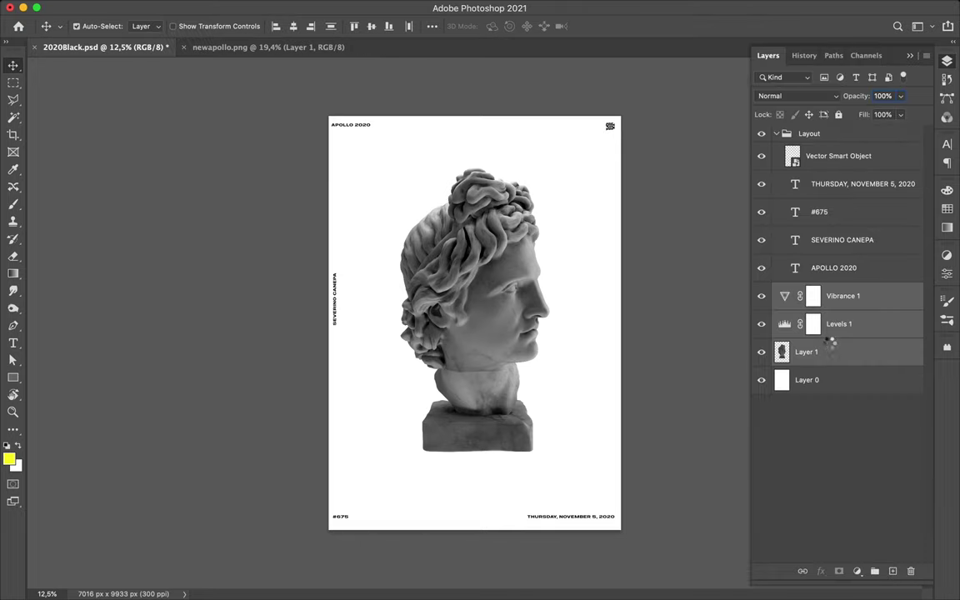
key(ctrl+e)
scroll(431, 332, up, 5)
scroll(265, 282, down, 5)
key(p)
click(840, 571)
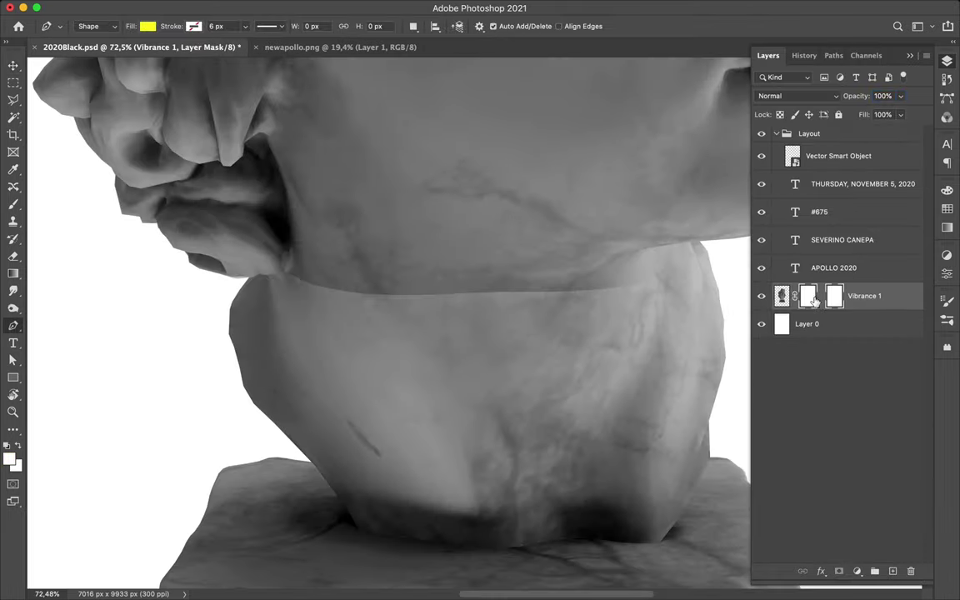
Delete the extra mask from the statue layer.
drag(832, 298, 911, 571)
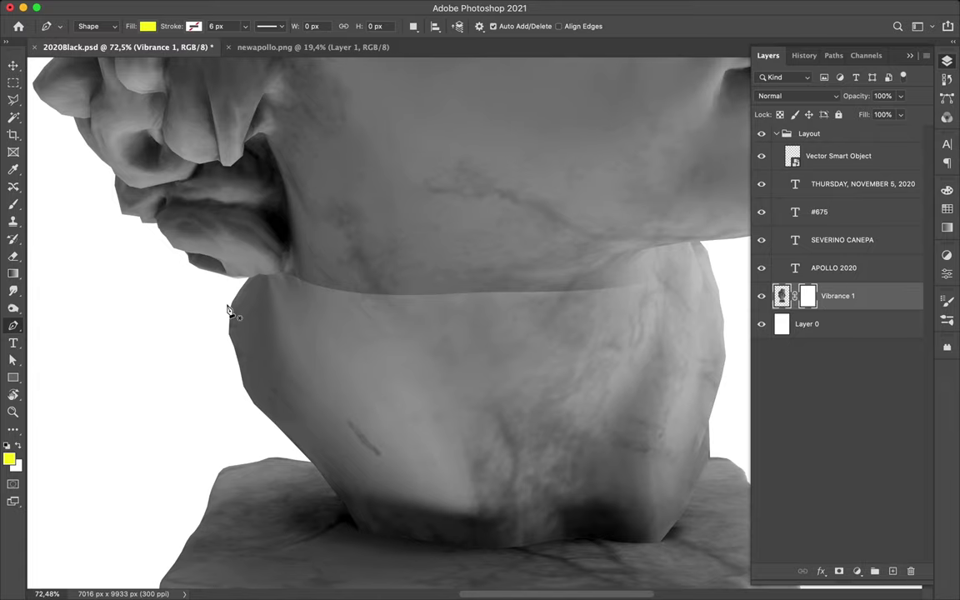
scroll(242, 281, up, 5)
scroll(158, 265, up, 2)
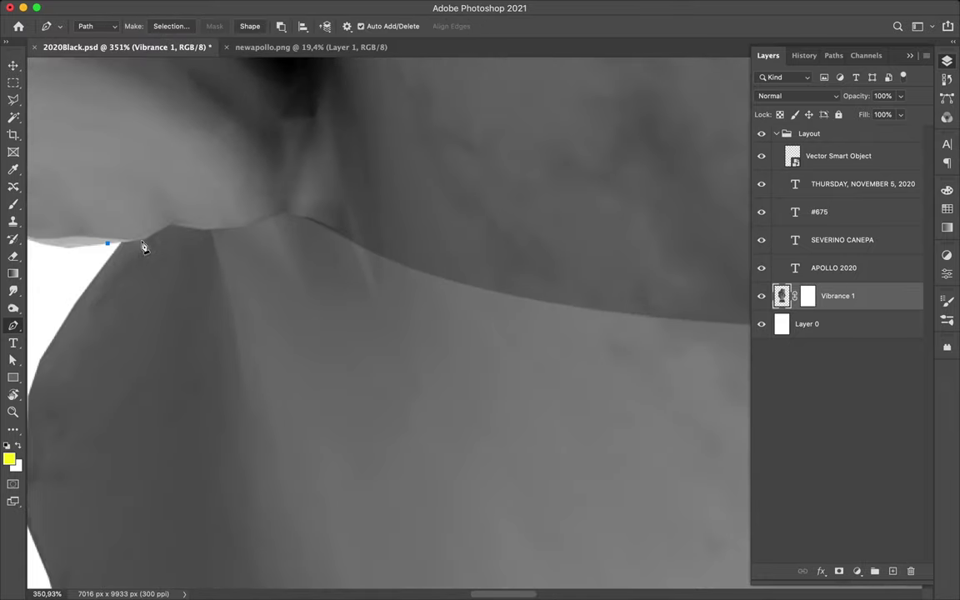
scroll(169, 233, up, 4)
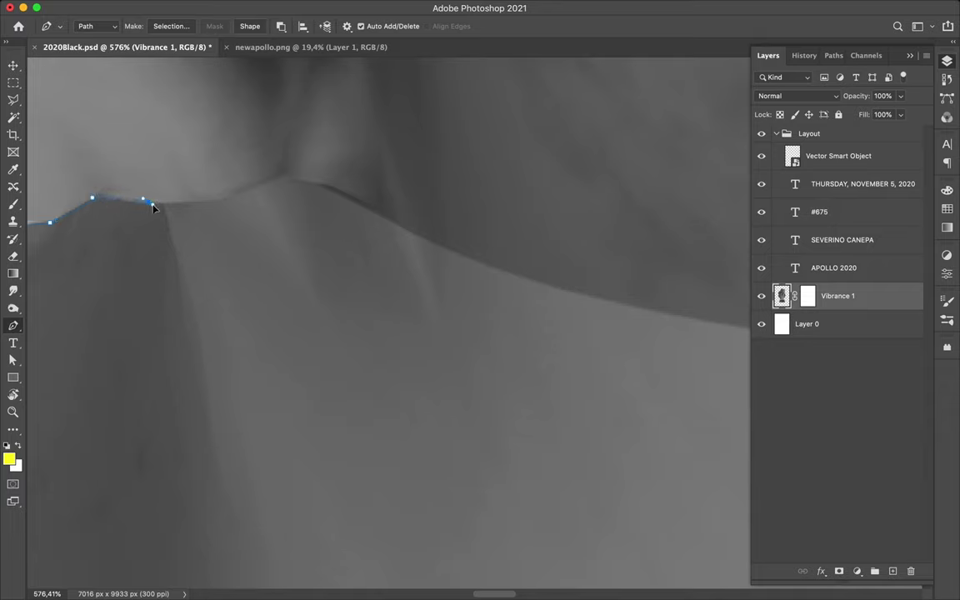
Trace a pen path along the neck cut below the jaw and around the base.
click(313, 182)
scroll(315, 185, down, 2)
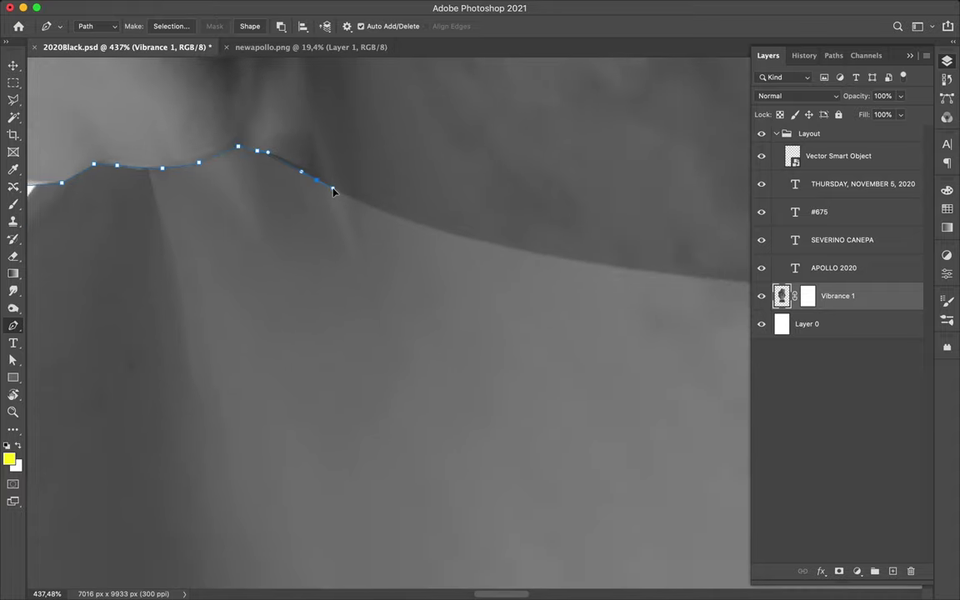
scroll(692, 282, right, 5)
scroll(709, 287, down, 1)
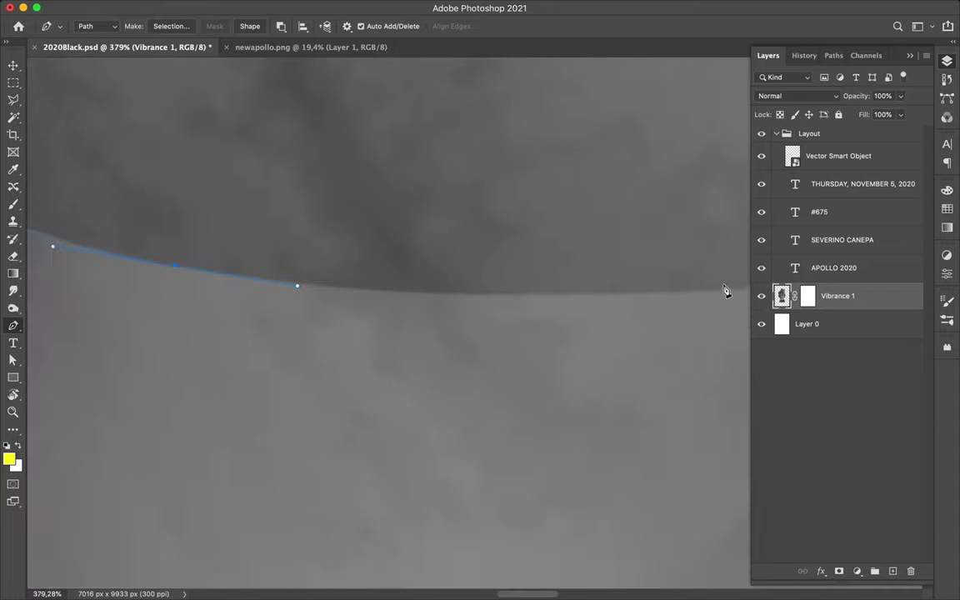
scroll(633, 301, down, 2)
scroll(534, 304, down, 2)
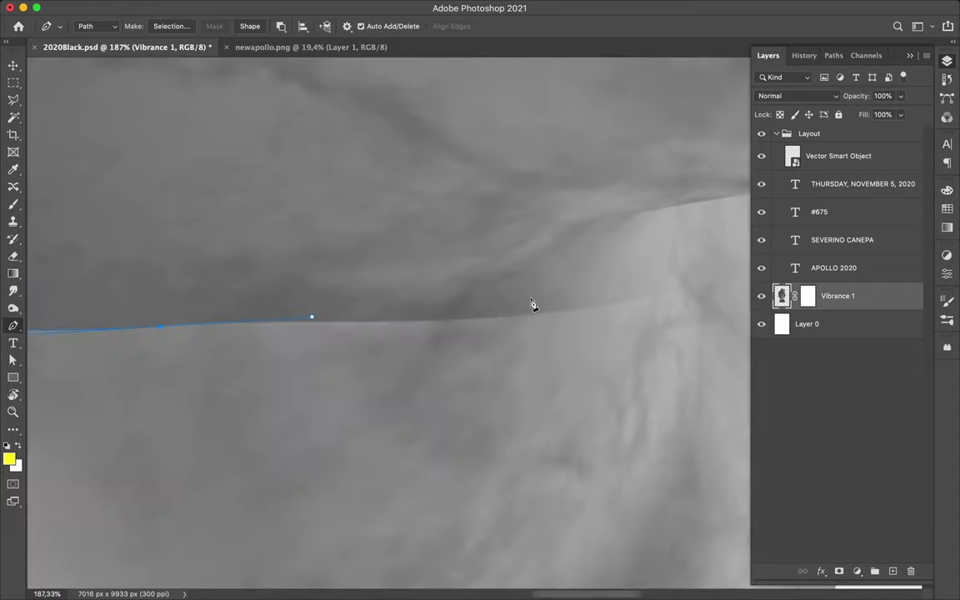
scroll(652, 301, down, 2)
drag(672, 259, 682, 241)
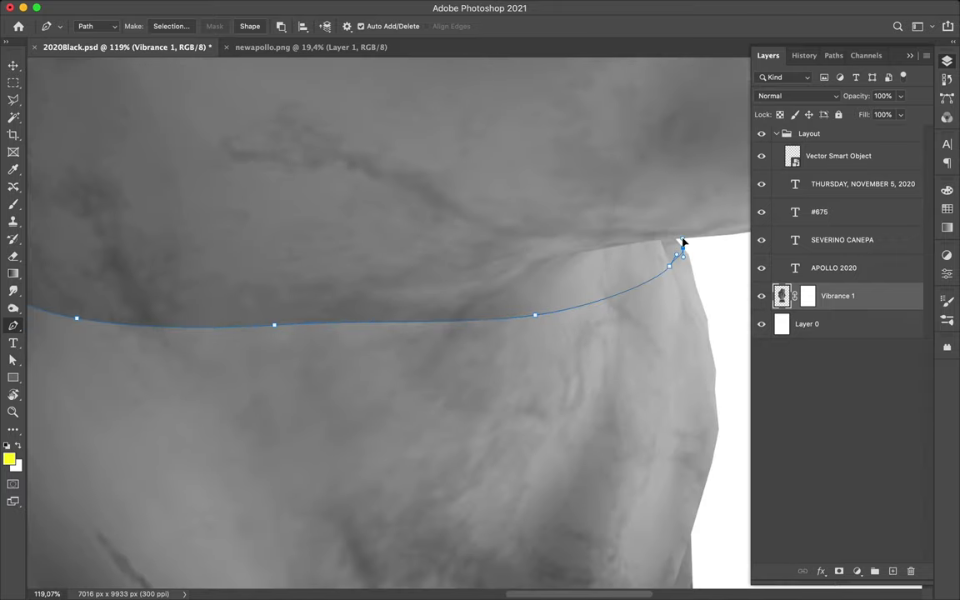
scroll(708, 254, down, 4)
scroll(709, 251, down, 3)
click(672, 244)
click(646, 496)
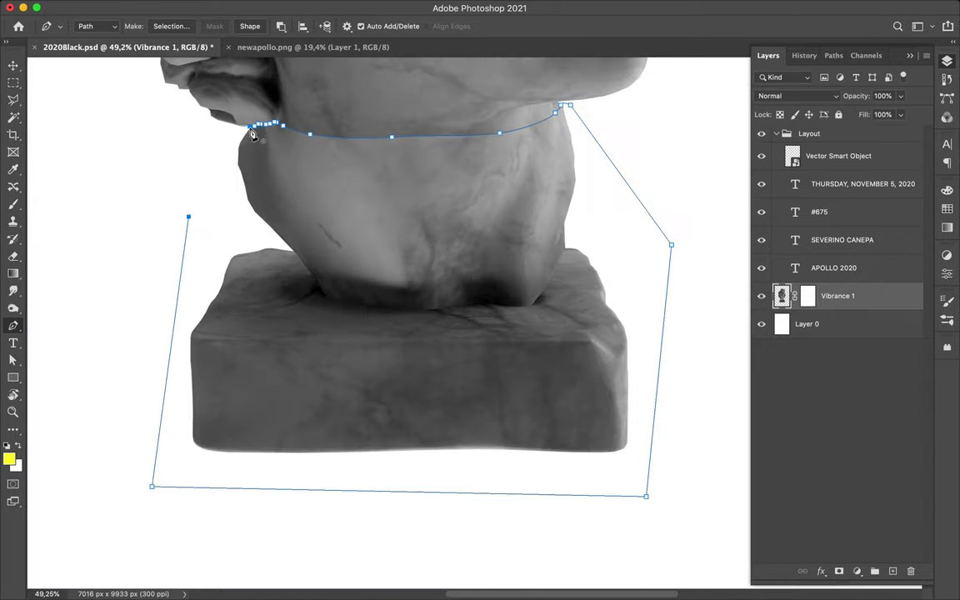
Convert the traced neck-and-base path into a selection with Make Selection.
click(171, 26)
click(553, 238)
key(b)
scroll(475, 323, down, 2)
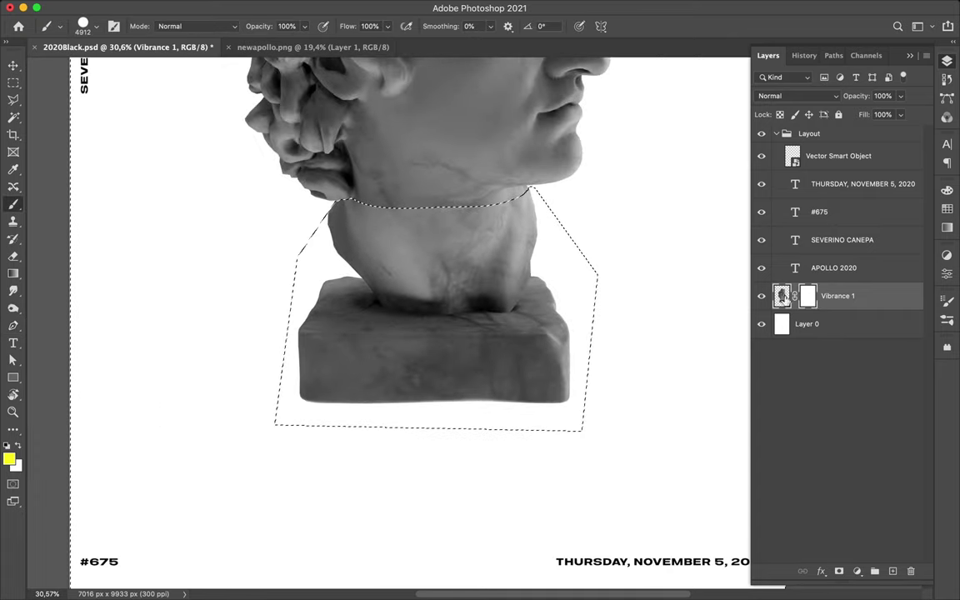
Undo the black mask fill on the neck selection and delete the leftover vector mask.
click(8, 446)
click(422, 293)
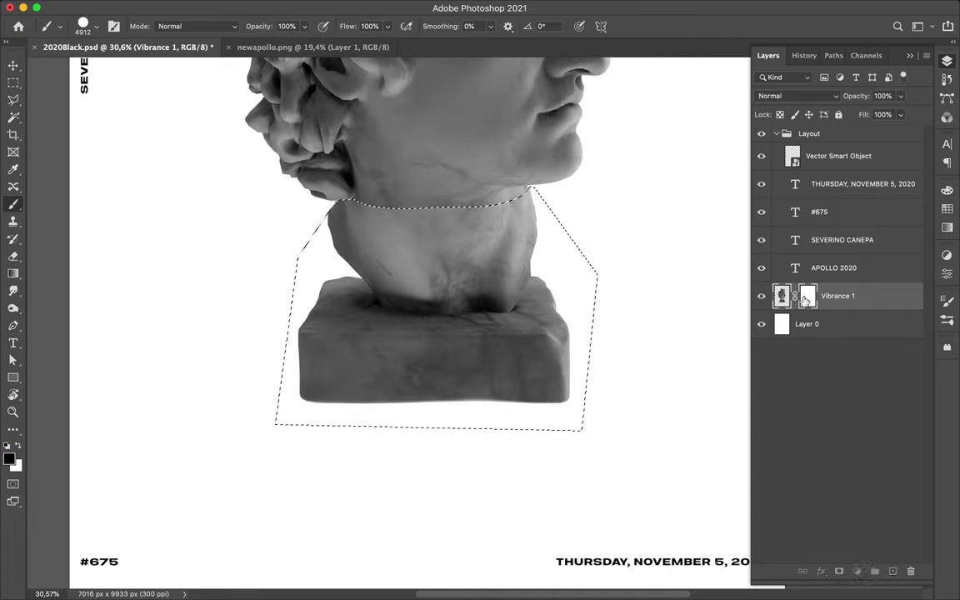
click(422, 292)
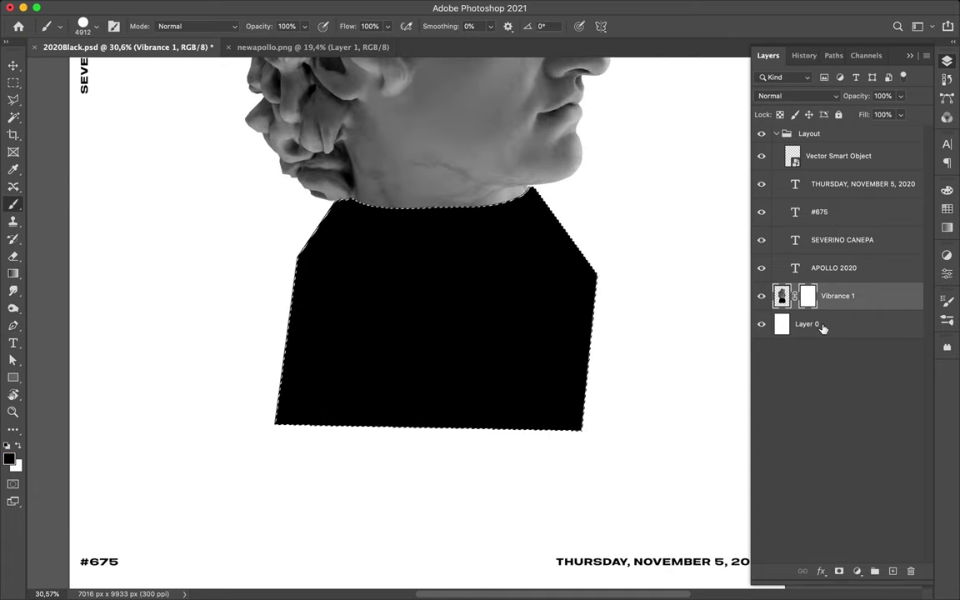
key(ctrl+z)
key(x)
click(476, 325)
key(ctrl+z)
click(805, 300)
key(Delete)
click(595, 205)
Cut the neck and base onto their own Layer 1 and nudge it down below the jaw.
key(ctrl+j)
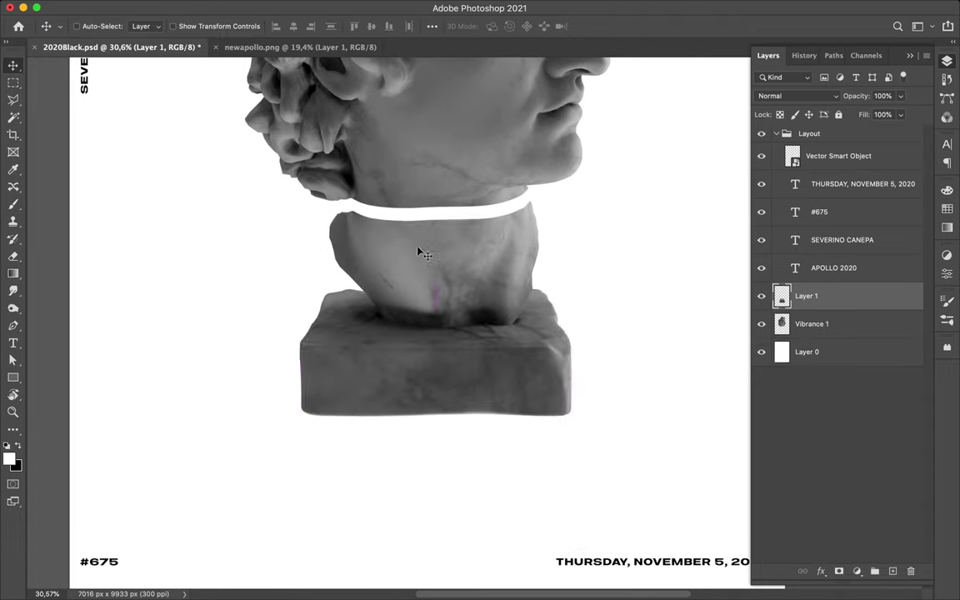
key(v)
scroll(414, 294, up, 3)
scroll(415, 293, up, 3)
key(p)
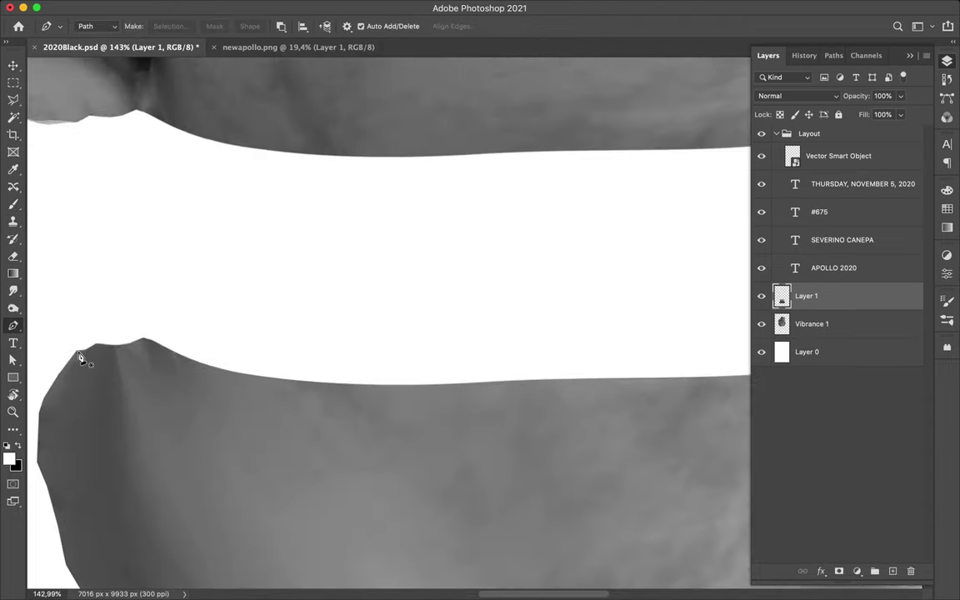
scroll(81, 360, up, 3)
Trace an elliptical pen shape over the neck's cut top.
click(129, 370)
drag(166, 349, 215, 329)
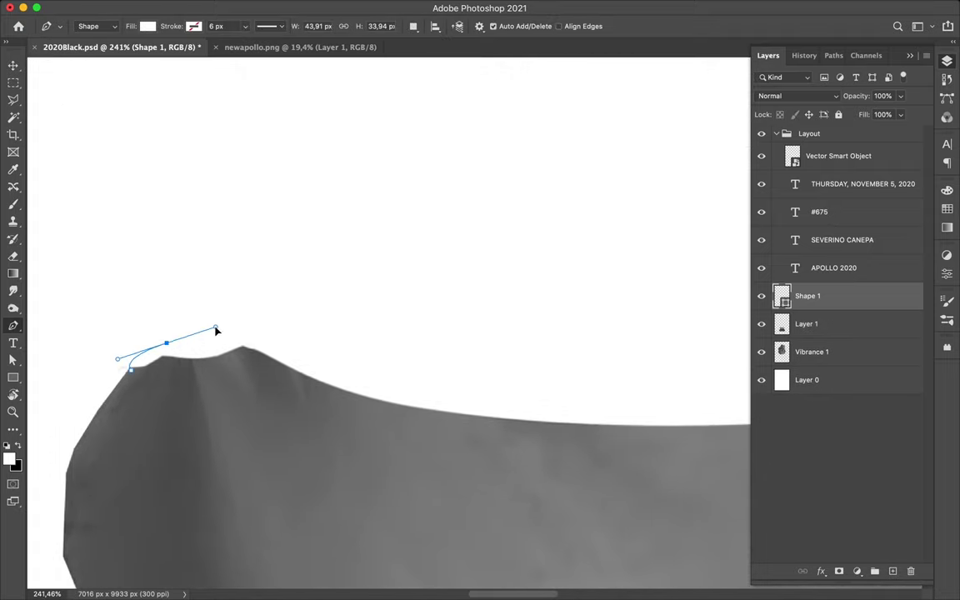
scroll(570, 323, down, 3)
scroll(376, 332, down, 2)
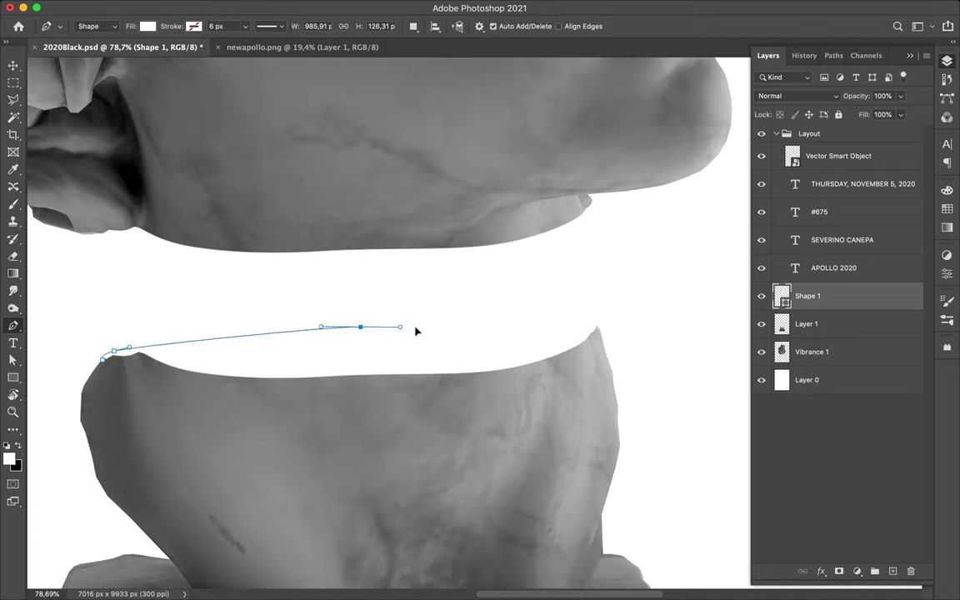
scroll(583, 330, up, 3)
drag(571, 332, 581, 370)
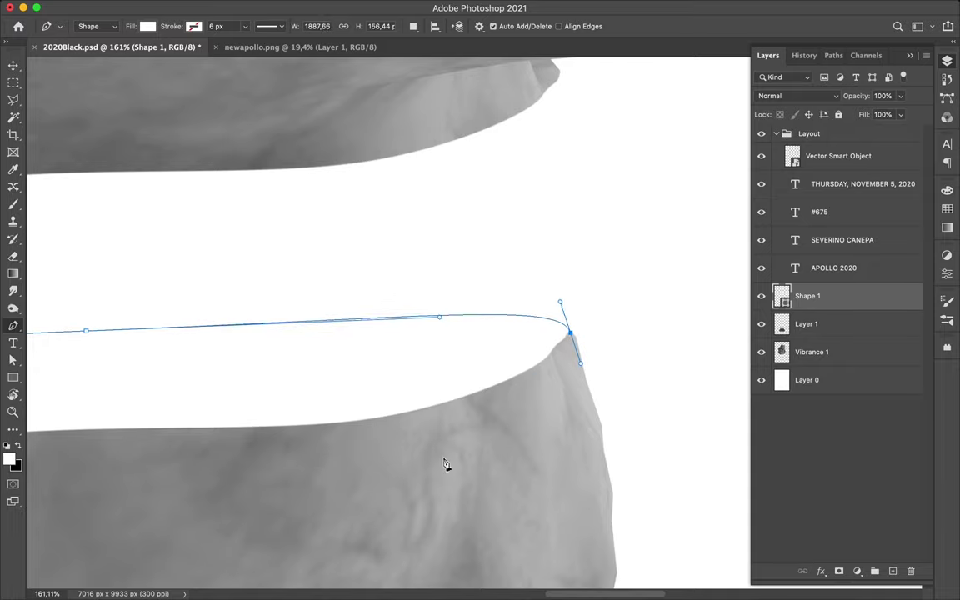
scroll(581, 370, left, 5)
click(299, 446)
click(272, 387)
Fill Shape 1 with cyan and move it beneath the neck layer.
click(148, 25)
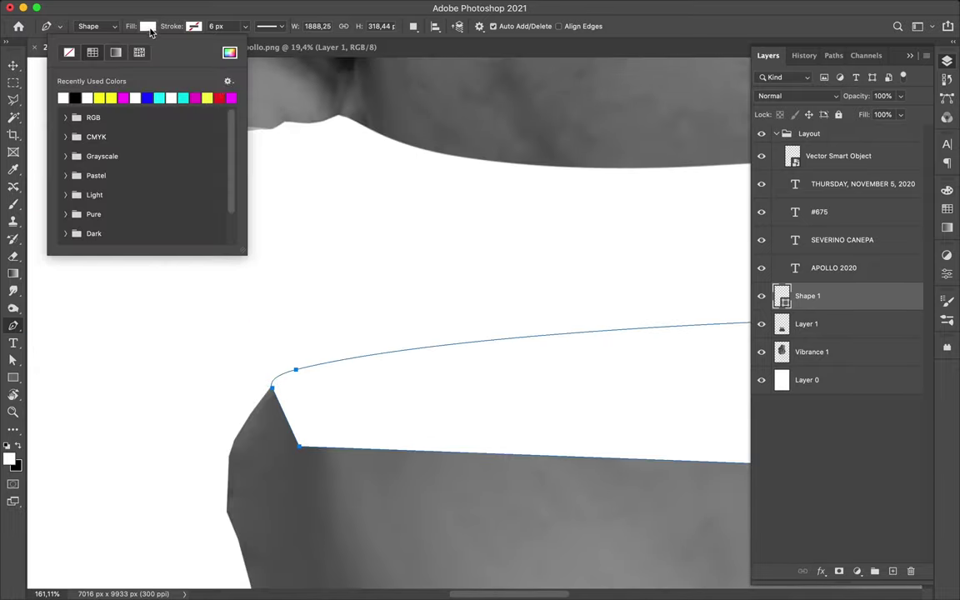
click(198, 87)
click(99, 88)
key(ctrl+bracketleft)
scroll(471, 404, down, 1)
Reshape Shape 1's top curve and corner points to fit the cut, then deselect the path.
key(a)
scroll(471, 404, down, 2)
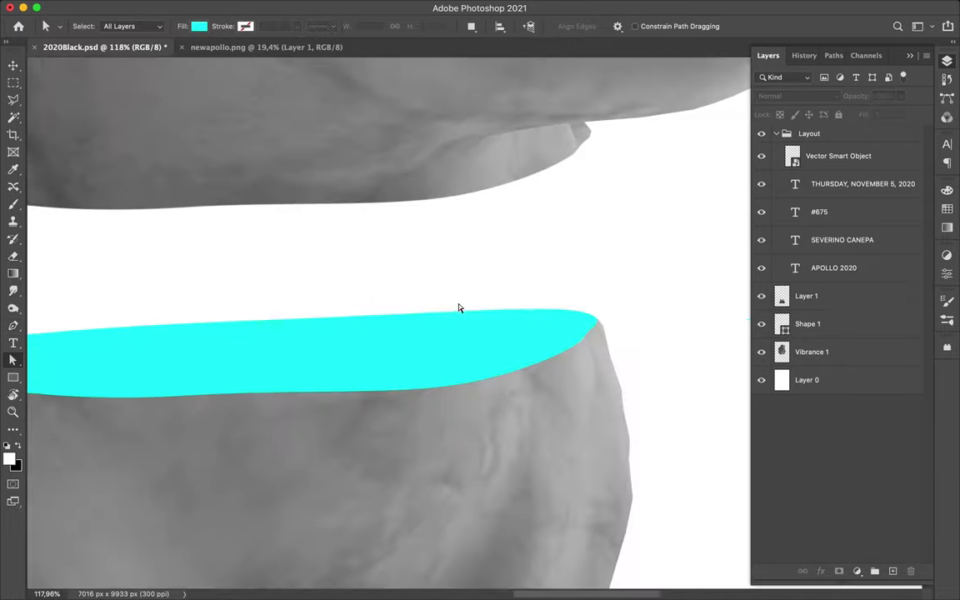
click(346, 323)
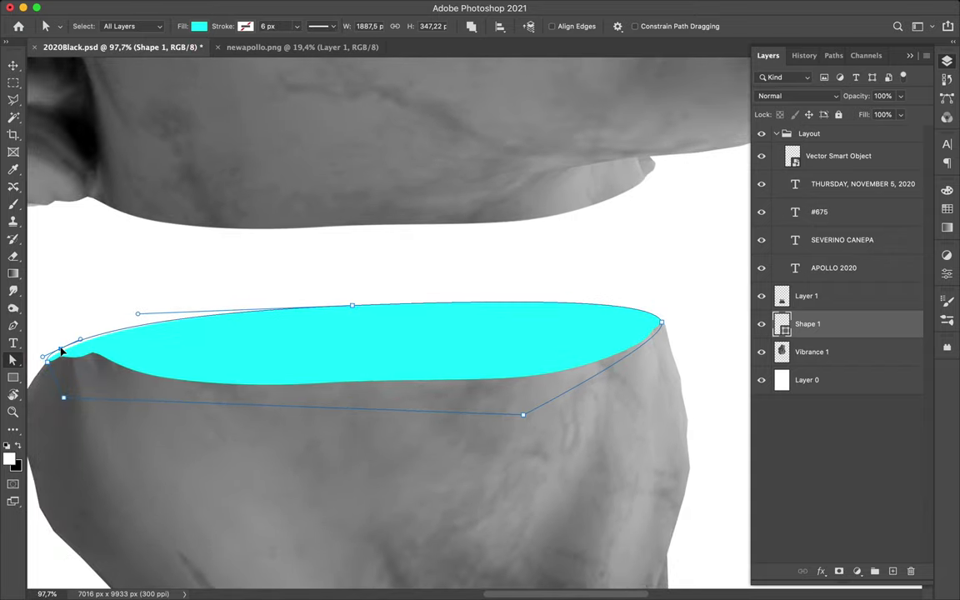
drag(332, 310, 535, 274)
scroll(274, 279, up, 3)
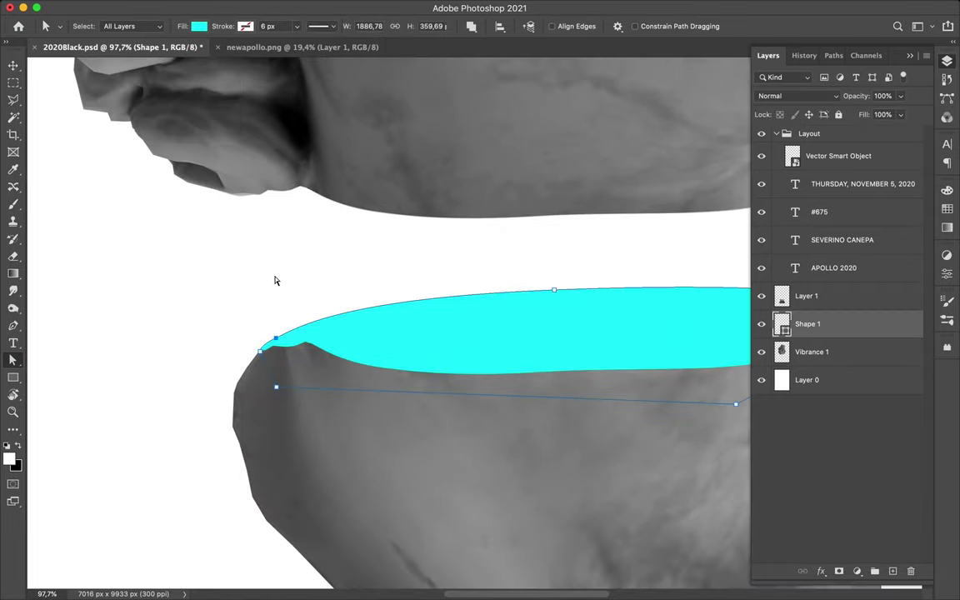
scroll(272, 214, up, 3)
scroll(272, 214, down, 3)
scroll(272, 402, down, 1)
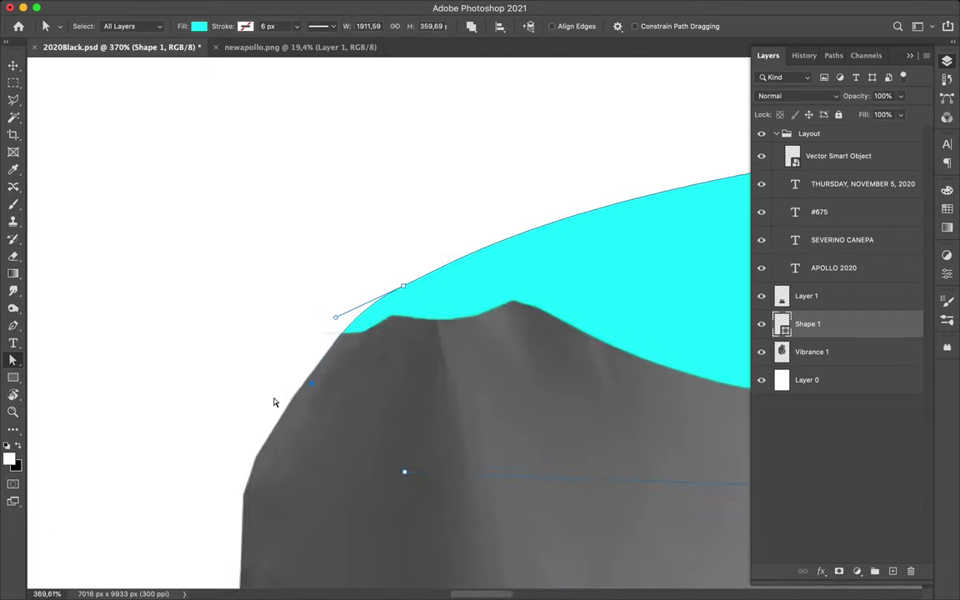
scroll(274, 403, up, 3)
click(425, 306)
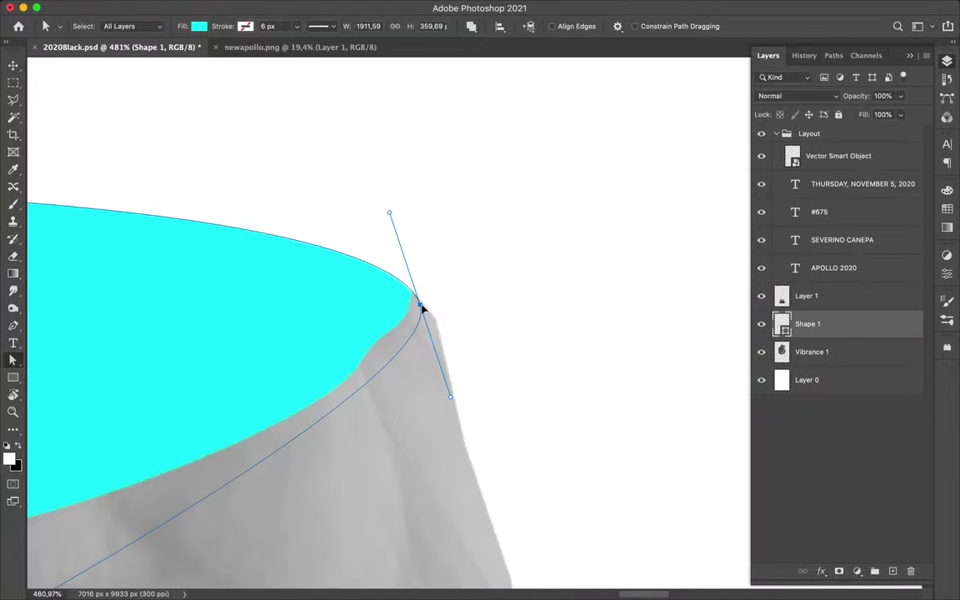
scroll(432, 299, down, 5)
scroll(272, 367, down, 3)
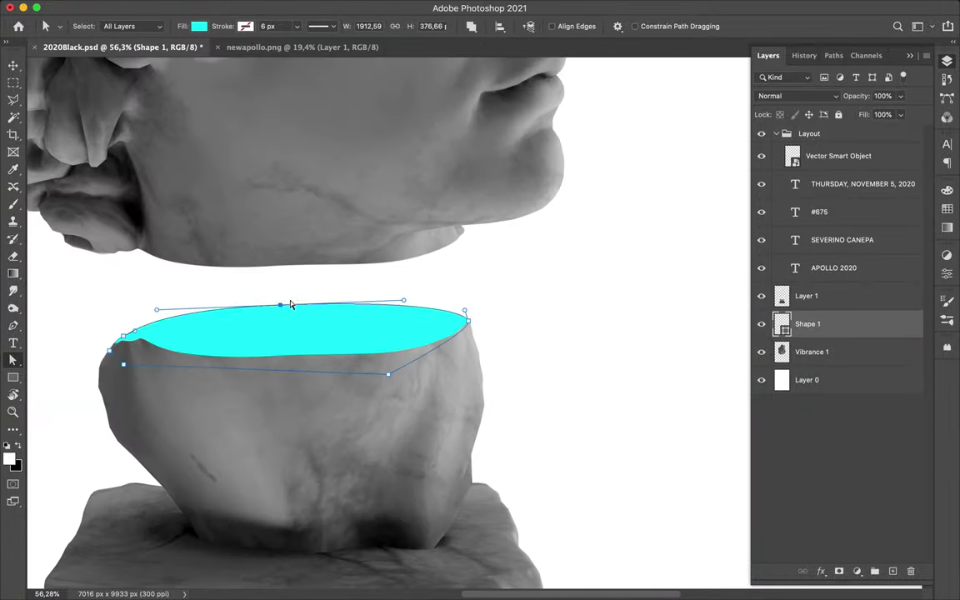
click(310, 277)
scroll(310, 278, down, 1)
Add Layer 2 above Layer 1 and clone-stamp stone texture onto it with a soft round brush.
key(v)
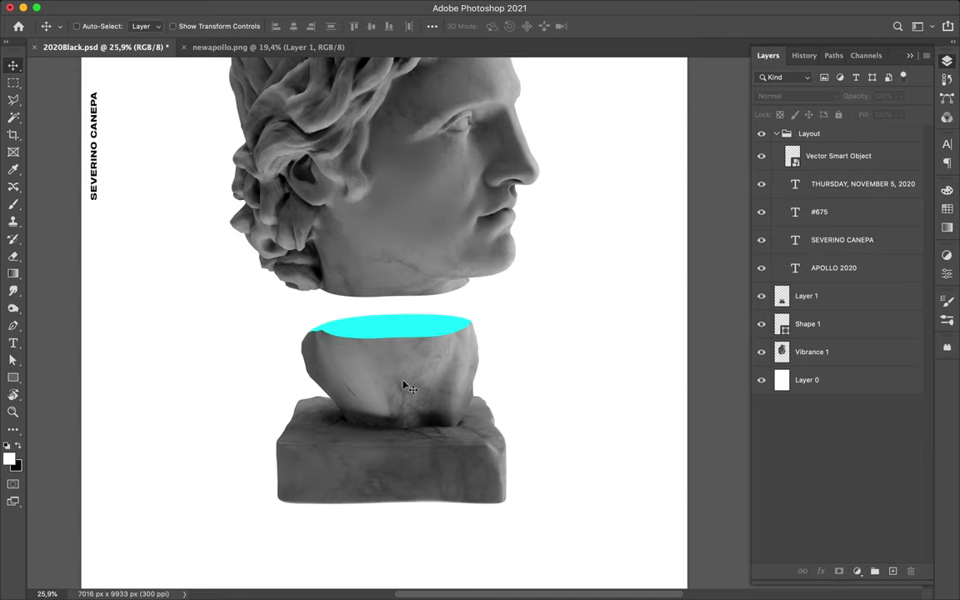
ctrl+click(409, 387)
scroll(399, 404, up, 2)
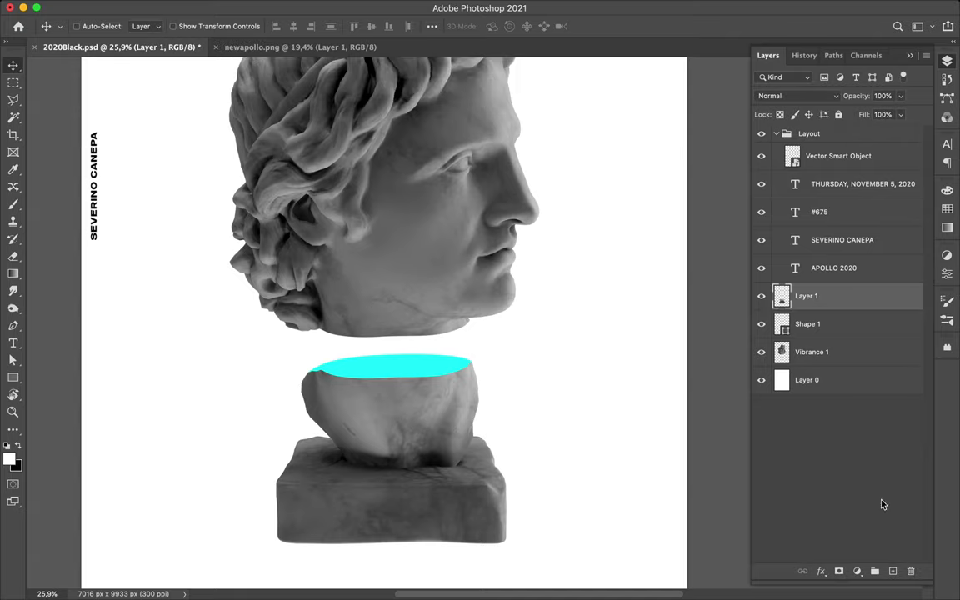
click(893, 571)
right_click(12, 221)
click(50, 218)
click(88, 26)
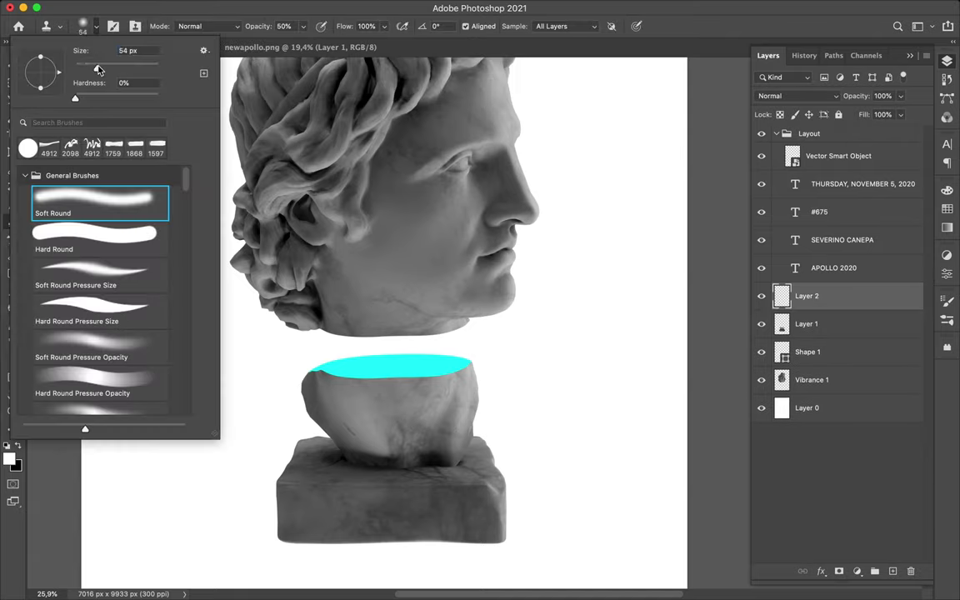
key(Return)
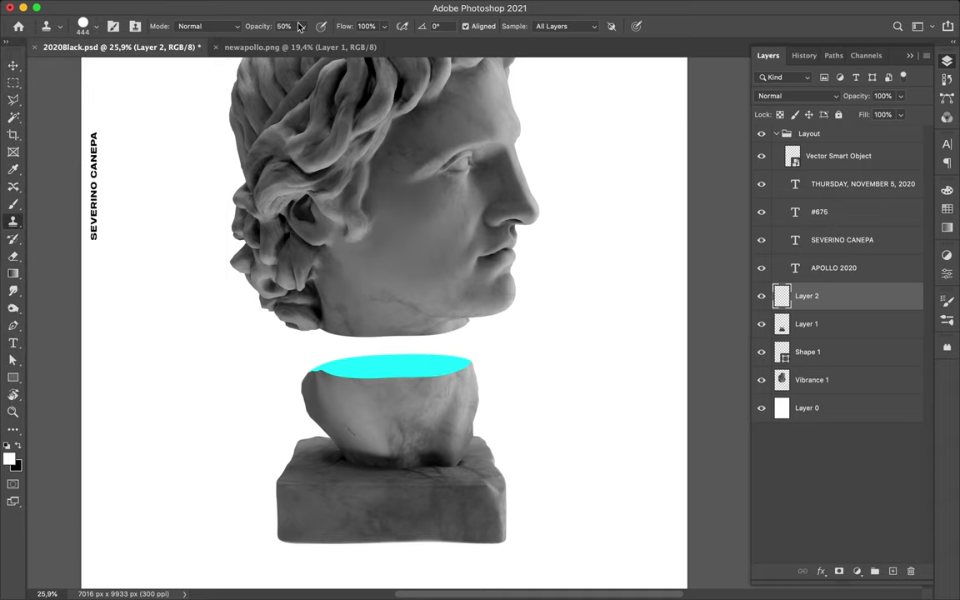
drag(428, 359, 440, 335)
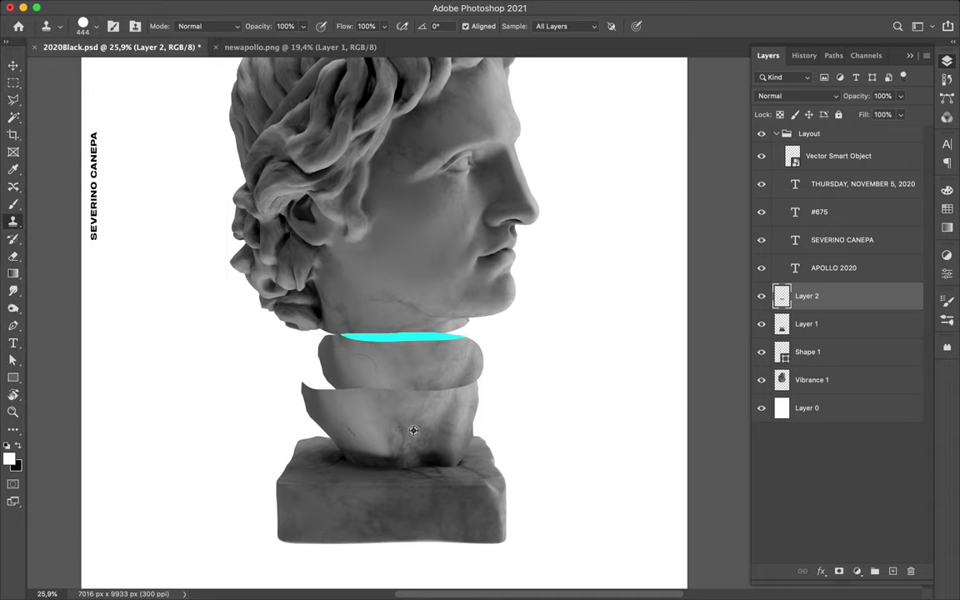
Move the cloned stone patch onto the cut and fit it with a Perspective transform.
key(ctrl+z)
key(v)
drag(451, 368, 423, 425)
key(ctrl+t)
right_click(374, 308)
click(434, 398)
drag(270, 453, 202, 452)
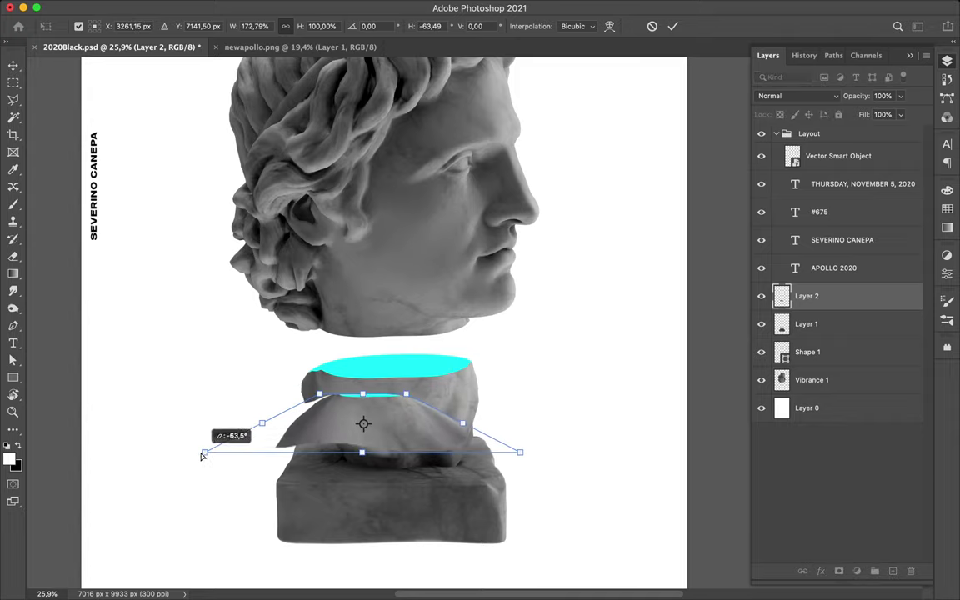
drag(455, 394, 443, 398)
key(Return)
Clip Layer 2 to Shape 1 and set its blend mode to Subtract.
drag(807, 296, 807, 330)
key(ctrl+alt+g)
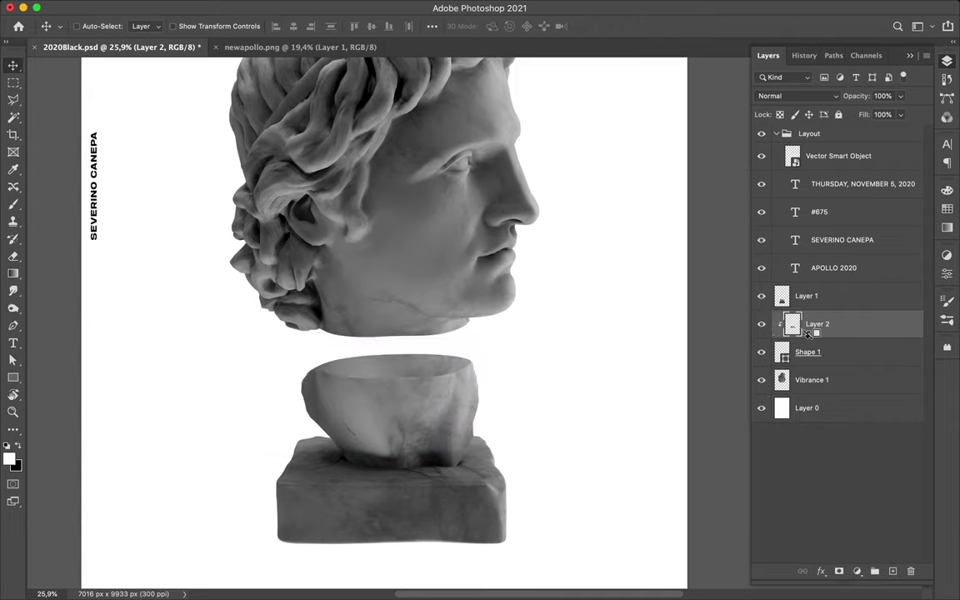
click(829, 96)
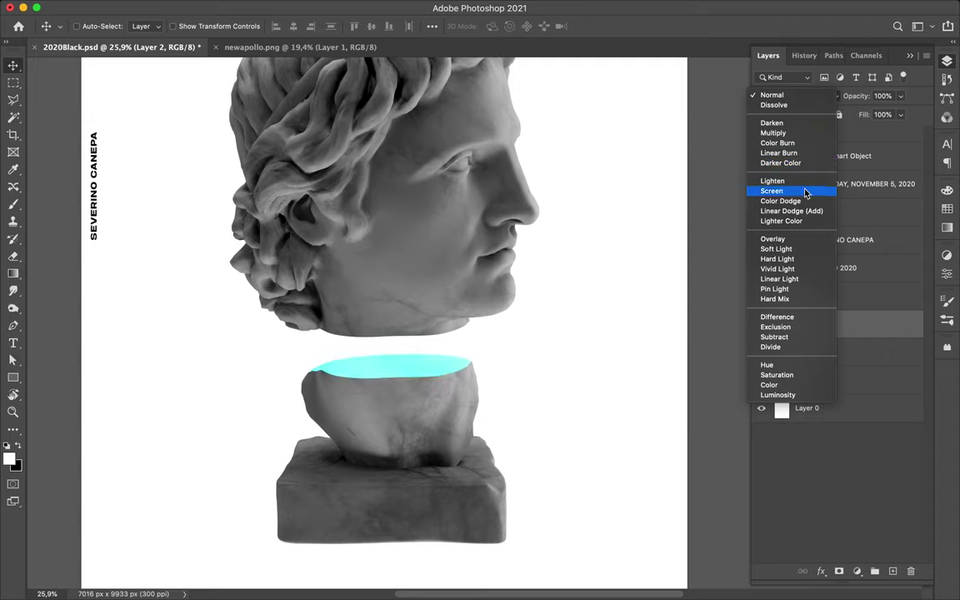
click(774, 337)
scroll(476, 326, up, 5)
scroll(396, 300, up, 1)
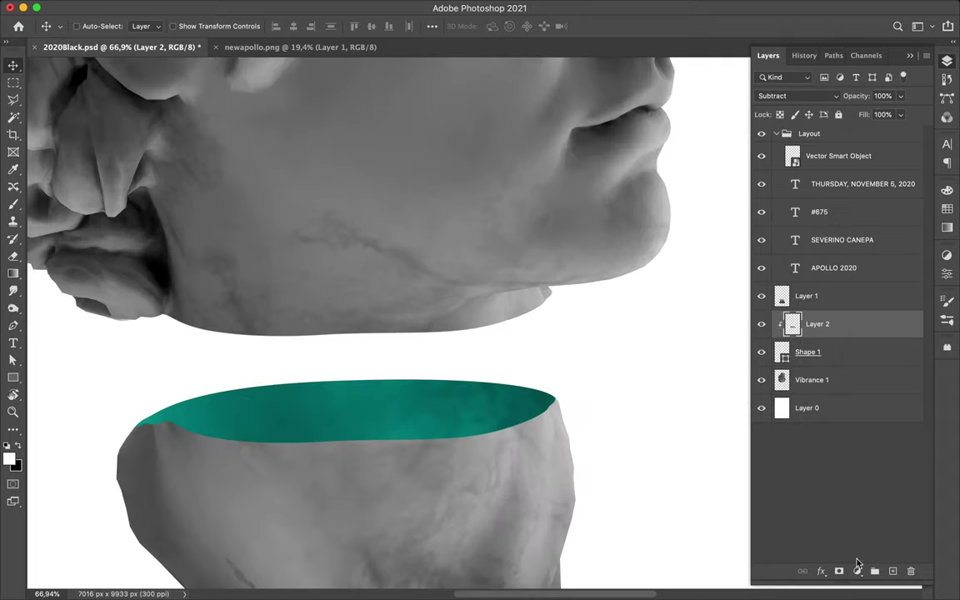
click(892, 571)
Set up a 100 px soft round brush for shading the rim.
key(b)
right_click(102, 62)
text(100)
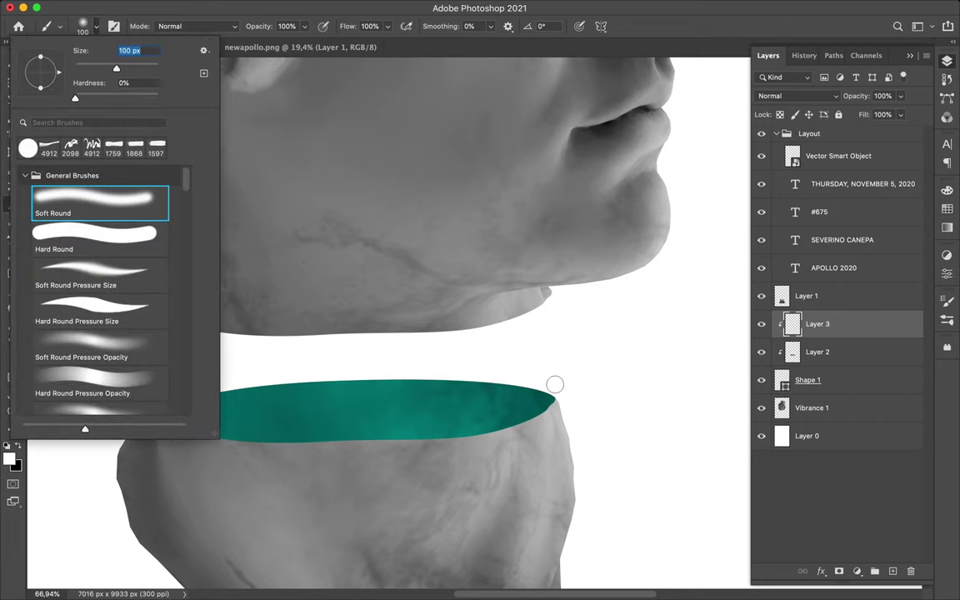
key(Return)
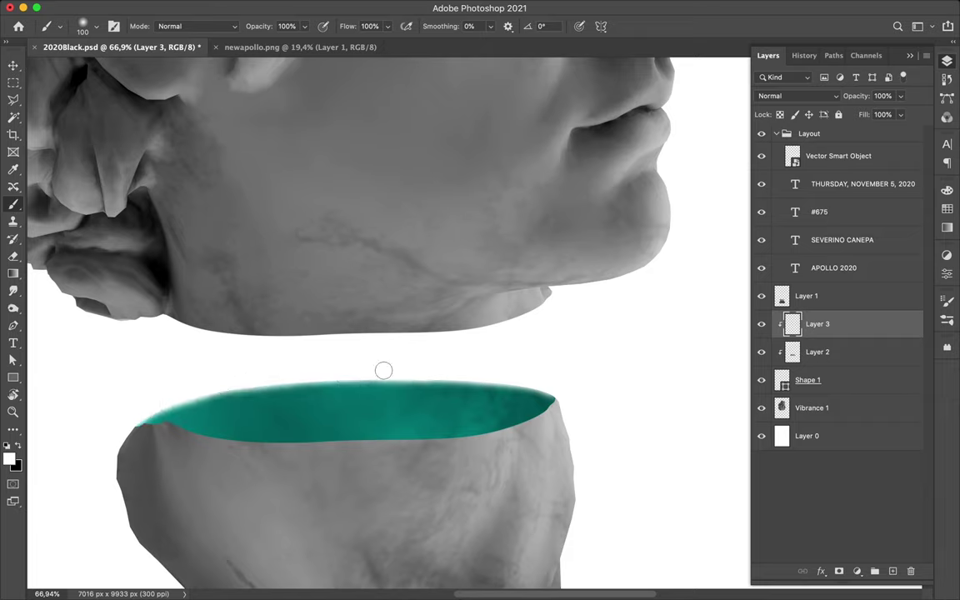
Set Layer 3's blend mode to Color Dodge and lower its Fill to 23%.
click(797, 96)
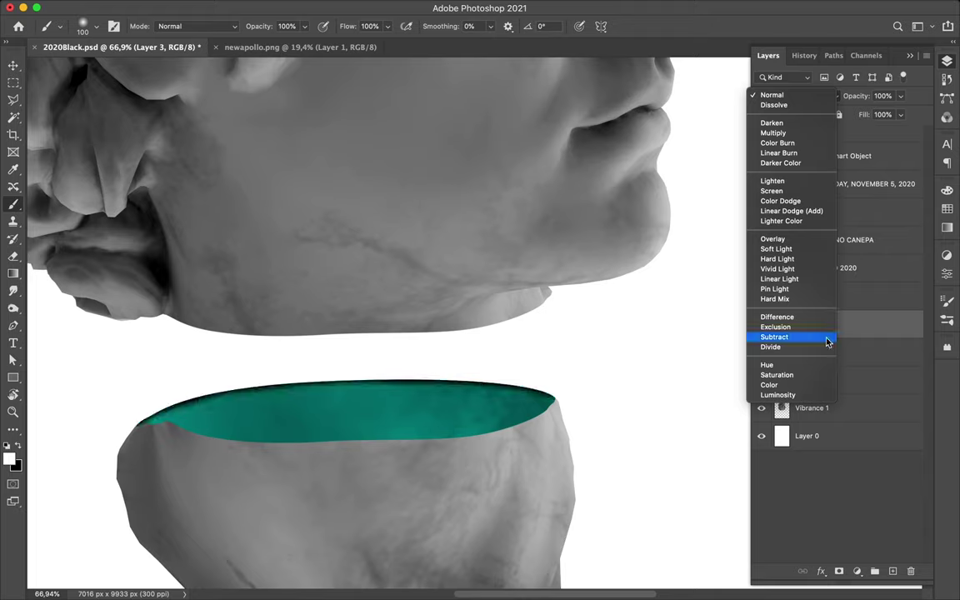
click(824, 365)
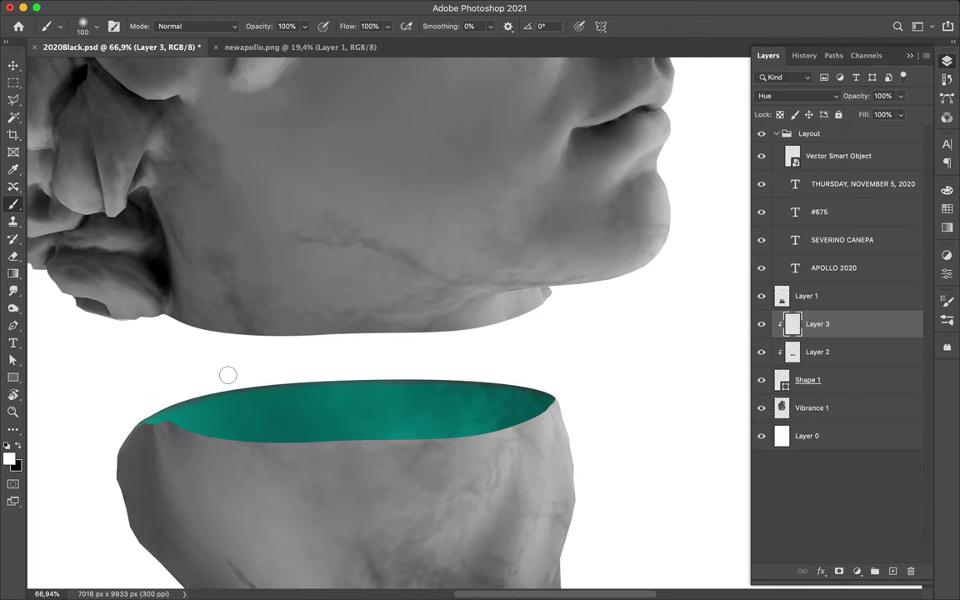
click(796, 96)
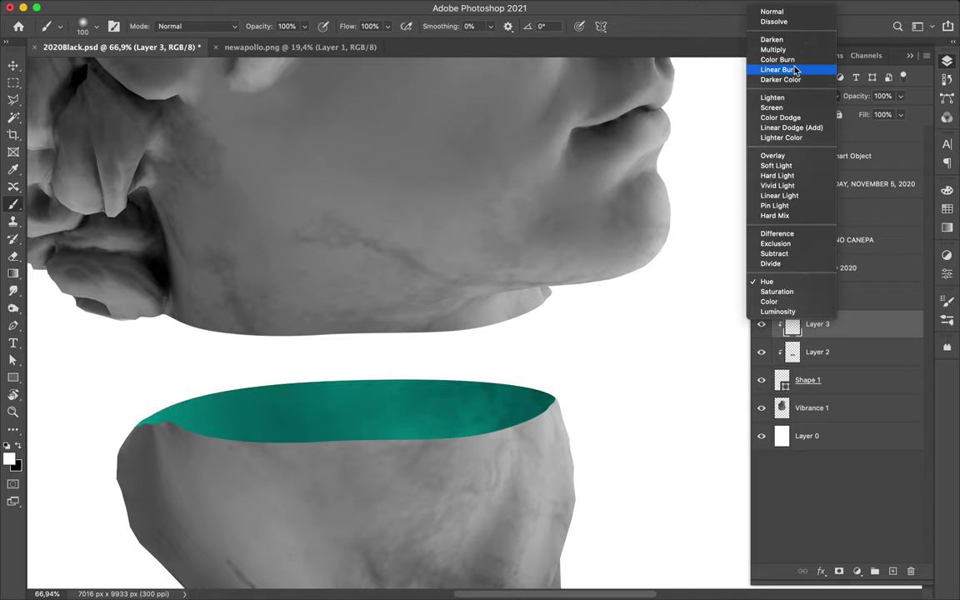
click(780, 118)
click(900, 114)
drag(906, 131, 857, 135)
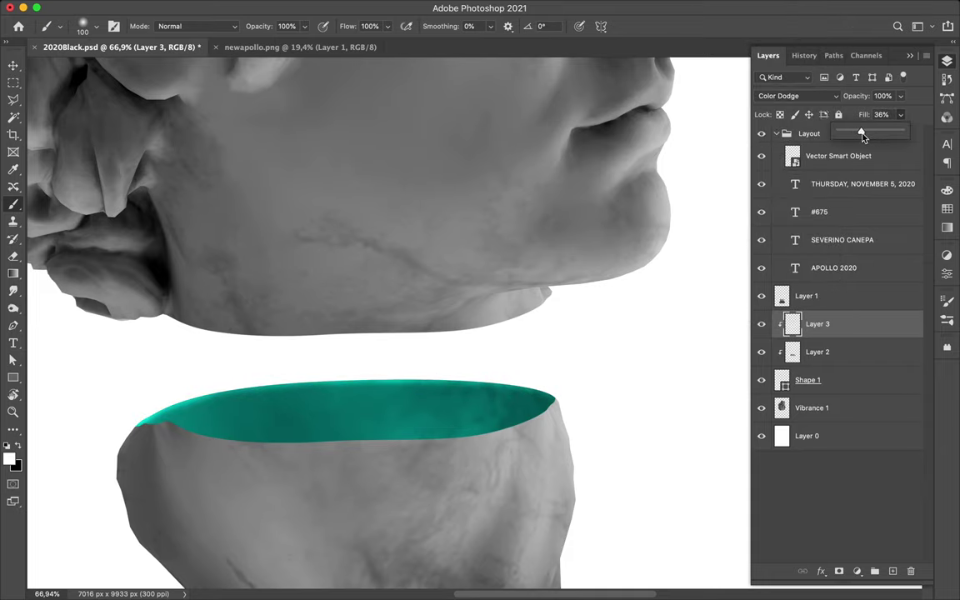
scroll(474, 319, down, 3)
scroll(474, 318, down, 2)
scroll(474, 319, down, 2)
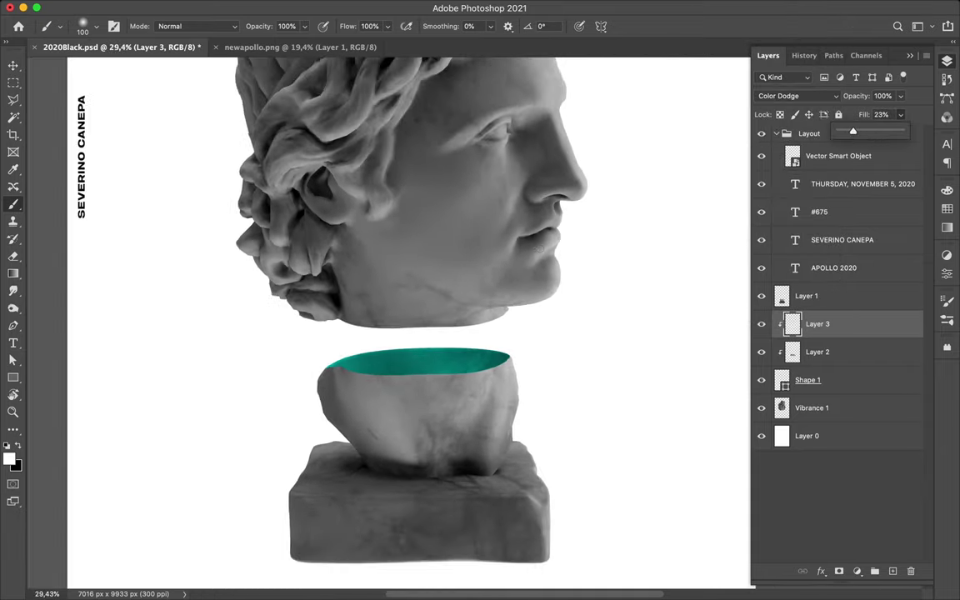
click(839, 354)
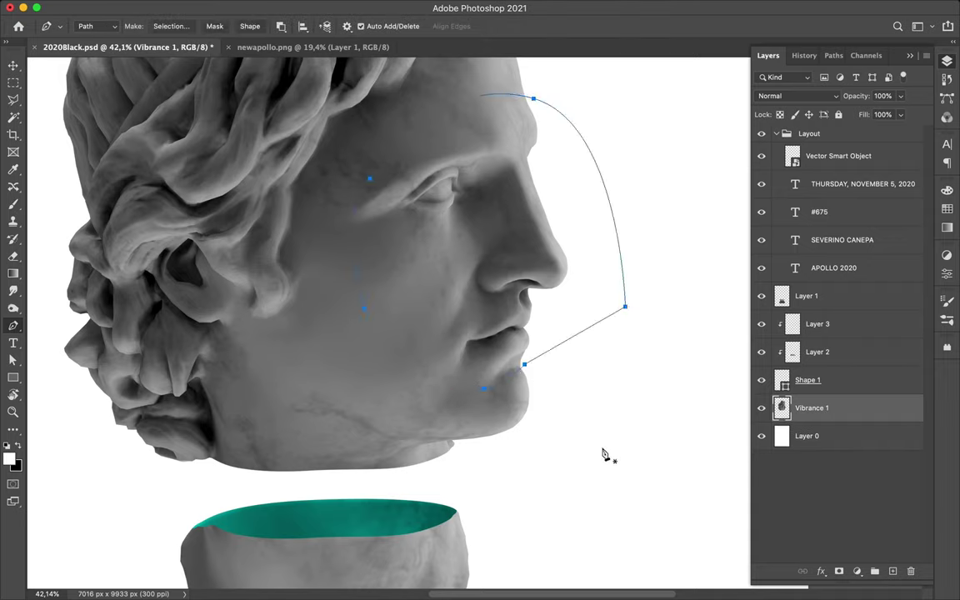
Turn the face-front path into a selection, copy it to Layer 4 and shift it aside.
click(171, 30)
key(Return)
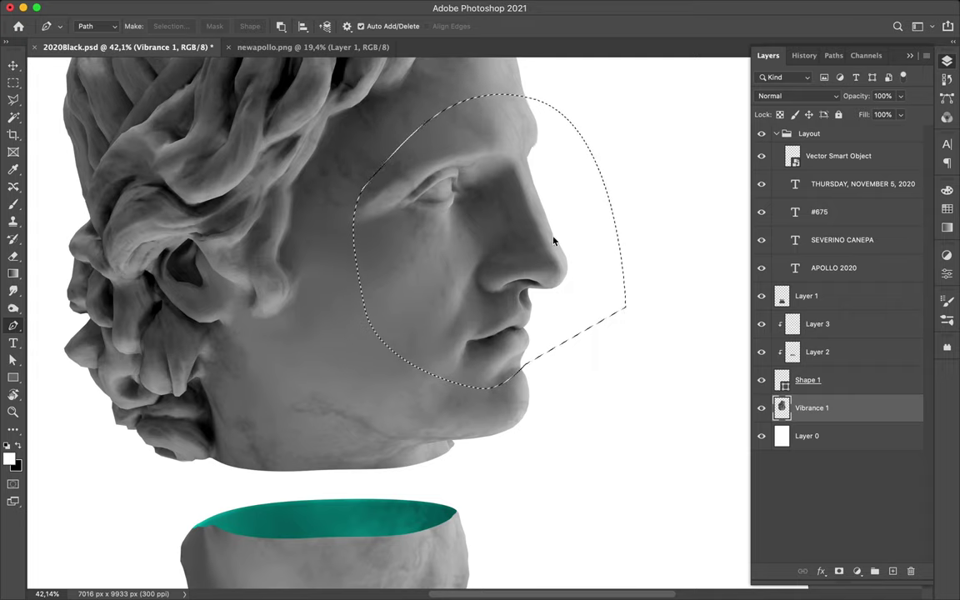
drag(567, 238, 592, 220)
scroll(517, 350, up, 5)
key(alt+bracketleft)
key(alt+bracketleft)
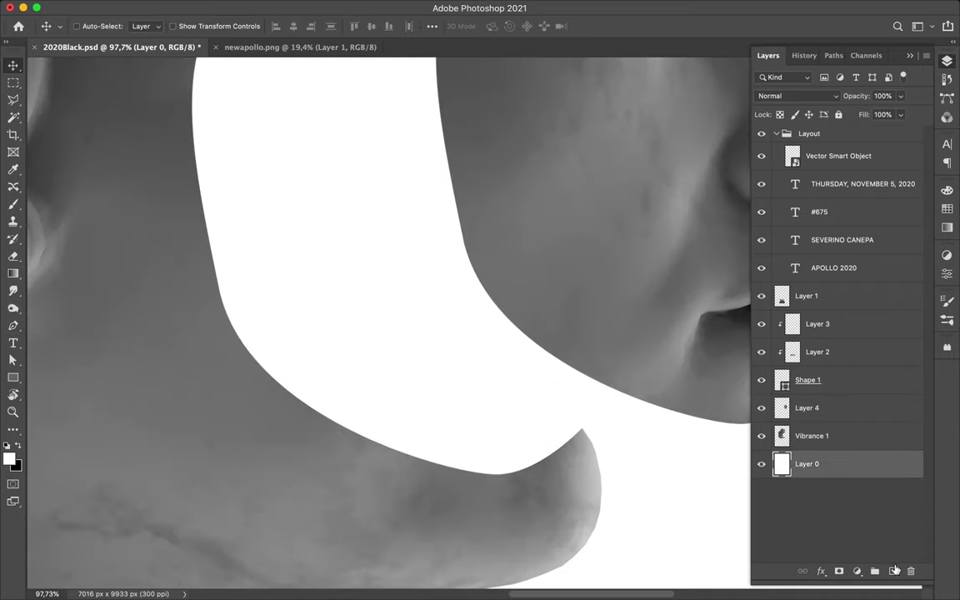
key(ctrl+j)
Draw a curved crescent shape along the face gap from the chin tip and fill it cyan.
key(p)
click(580, 430)
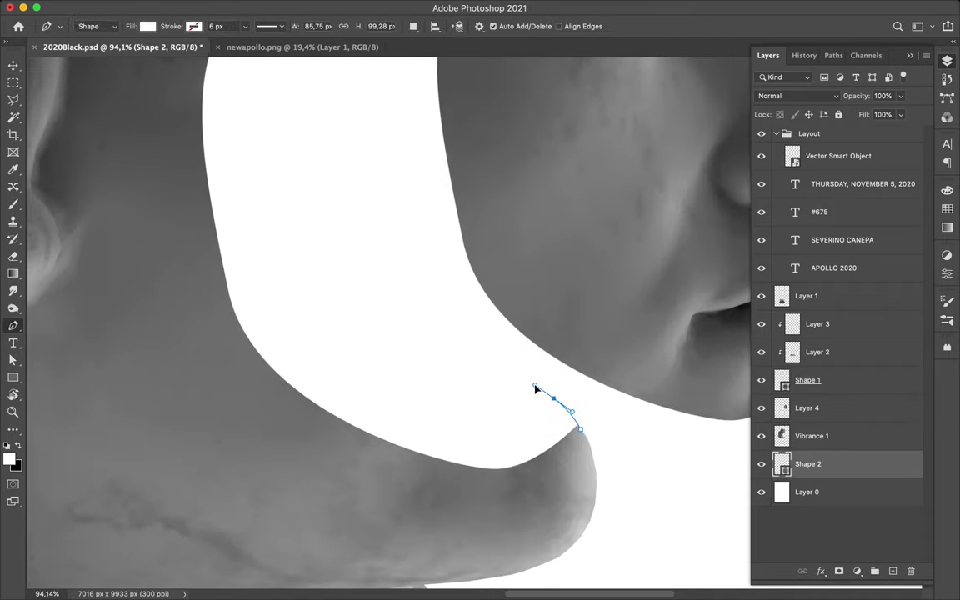
scroll(420, 190, right, 5)
scroll(421, 191, up, 3)
drag(492, 201, 650, 122)
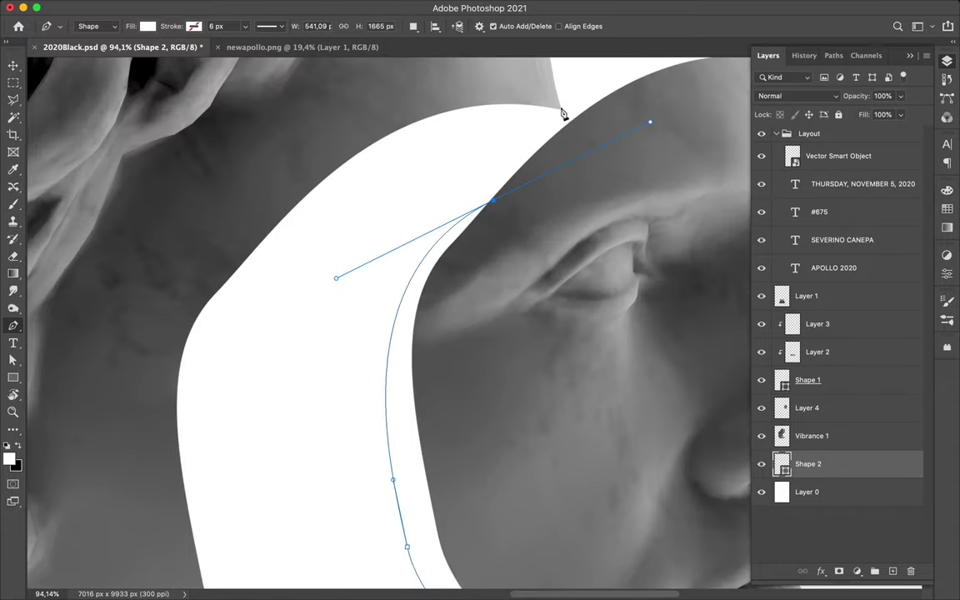
drag(417, 244, 475, 171)
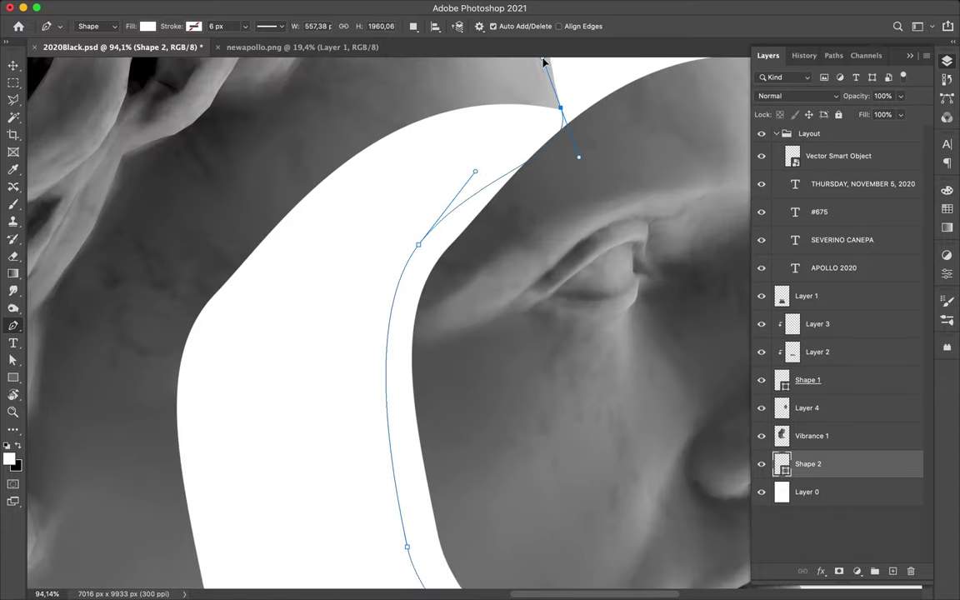
scroll(136, 479, down, 5)
click(450, 505)
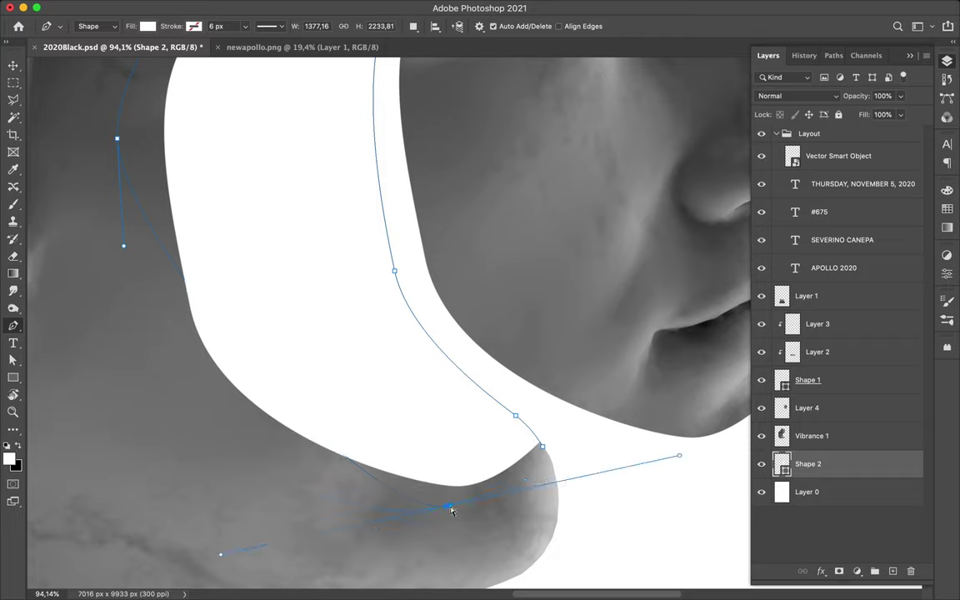
scroll(339, 343, right, 5)
scroll(339, 342, up, 3)
click(947, 209)
click(921, 225)
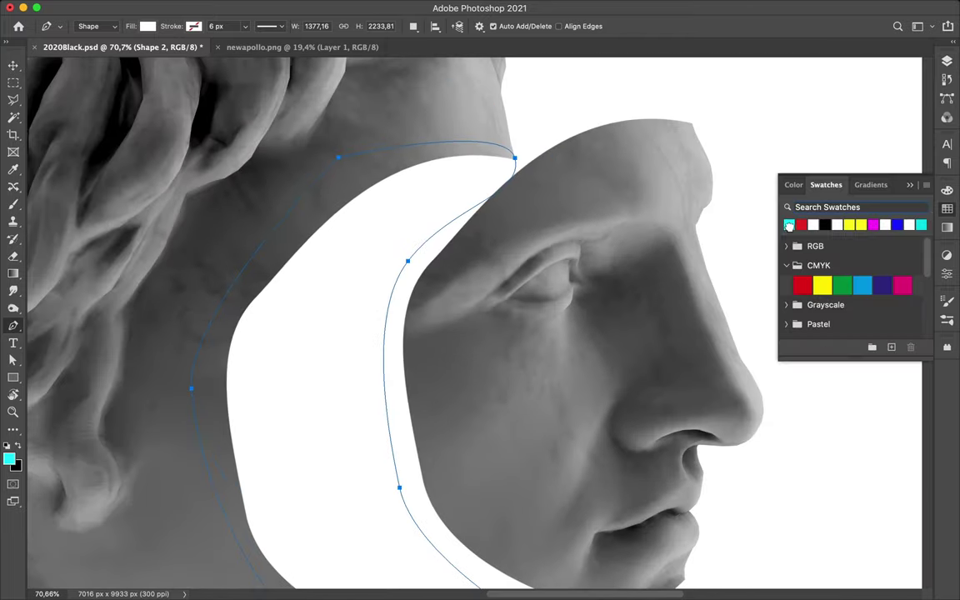
Adjust Shape 2's anchor points at high zoom so the cyan edge hugs the head outline.
key(v)
scroll(485, 169, up, 3)
key(a)
scroll(435, 240, up, 5)
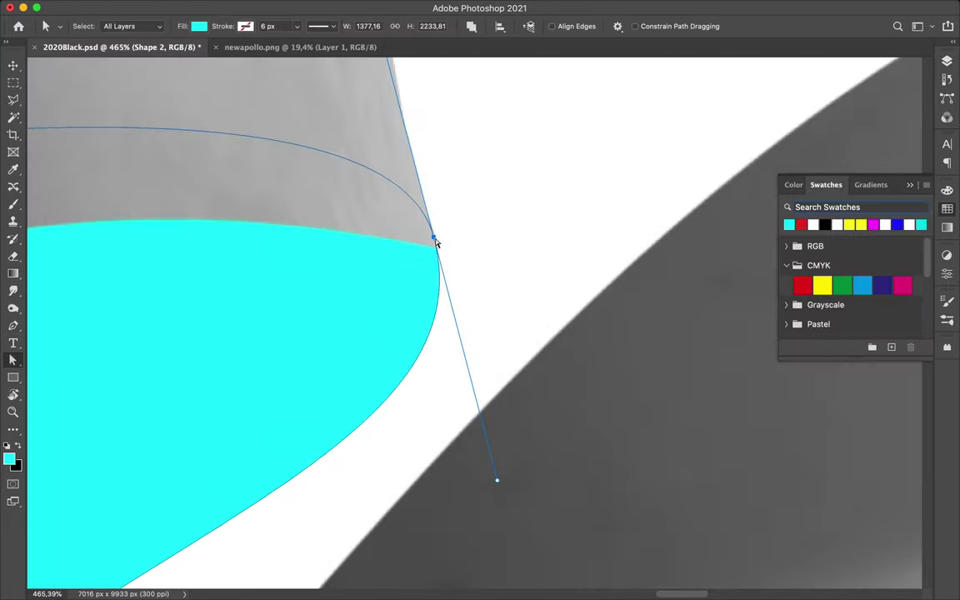
scroll(438, 245, down, 3)
scroll(467, 258, down, 3)
scroll(484, 266, up, 4)
scroll(400, 247, up, 2)
click(398, 280)
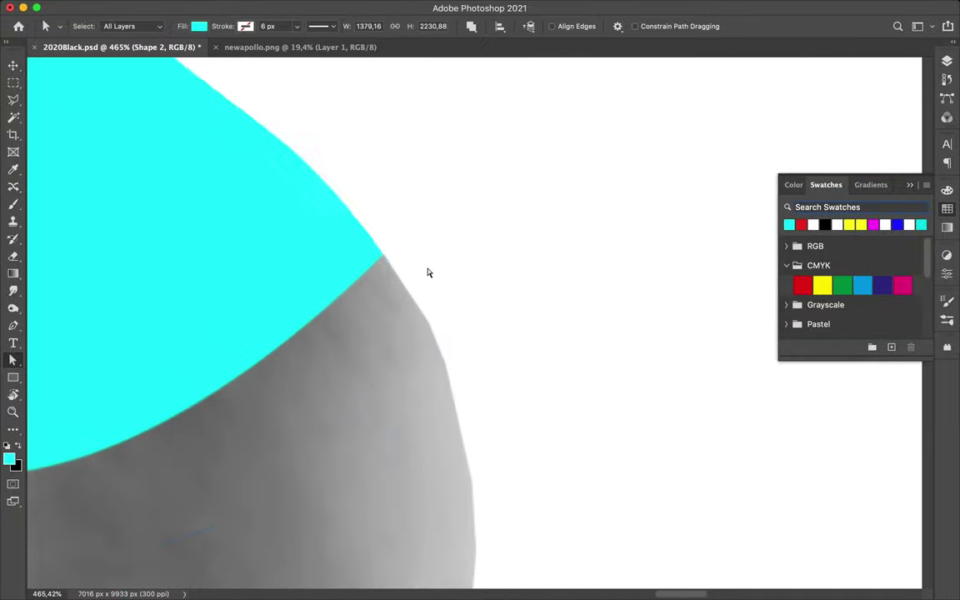
scroll(428, 273, down, 2)
scroll(450, 396, up, 5)
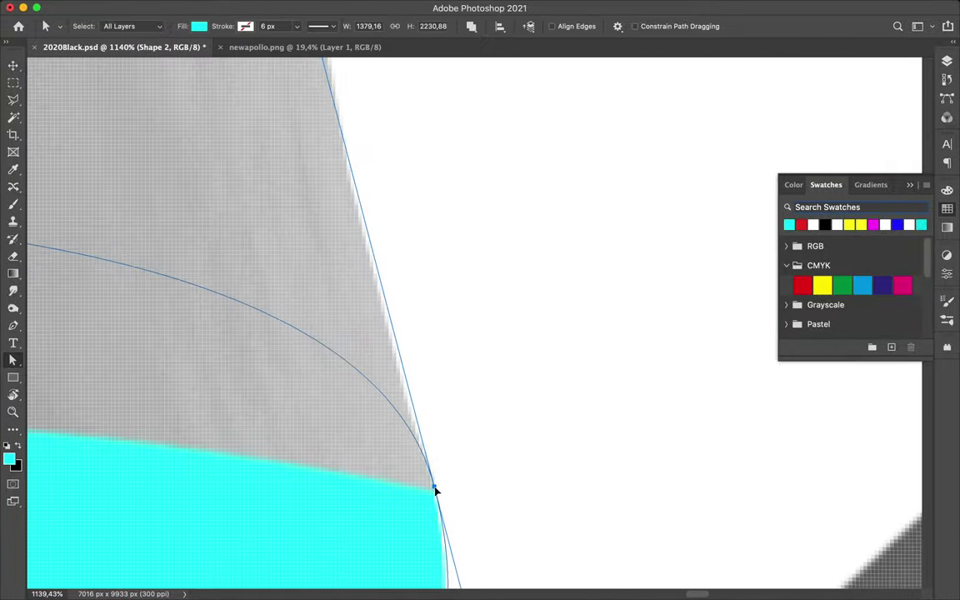
scroll(435, 490, down, 3)
scroll(471, 493, down, 5)
click(491, 442)
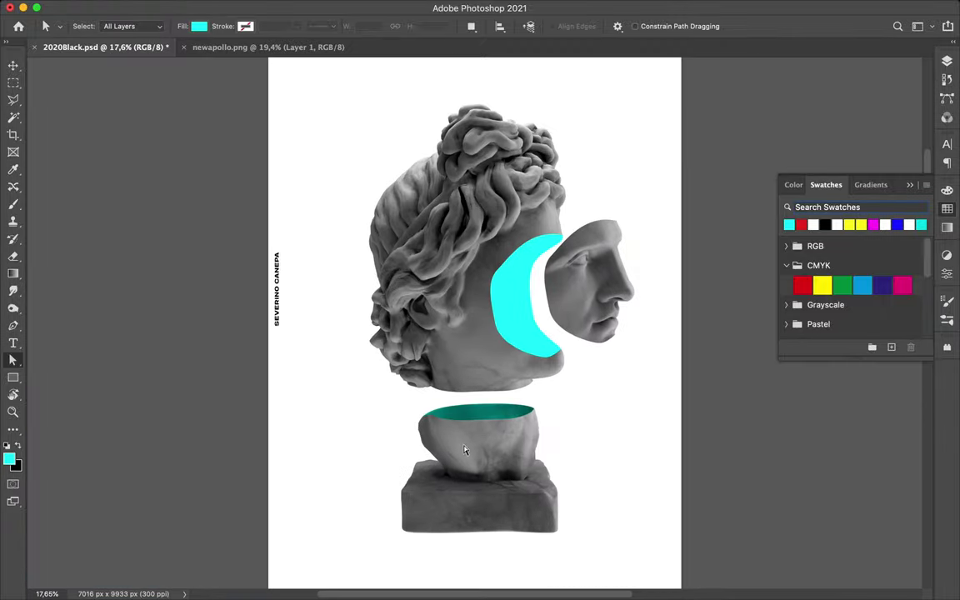
Copy a strip of the statue's base onto its own layer and rotate it upright over the head.
key(m)
mouse_move(420, 471)
mouse_down()
mouse_move(546, 530)
mouse_move(503, 342)
mouse_up()
key(ctrl+t)
drag(575, 396, 542, 417)
key(Return)
drag(517, 341, 511, 276)
Warp the copied base strip, bending its left edge into a curve over the head.
key(ctrl+t)
right_click(511, 275)
click(500, 317)
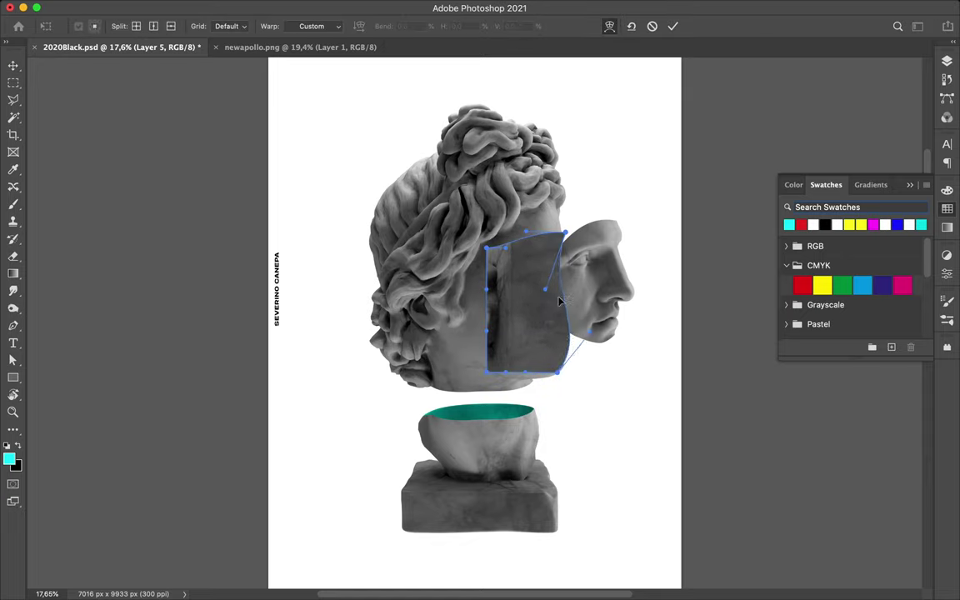
drag(527, 355, 509, 317)
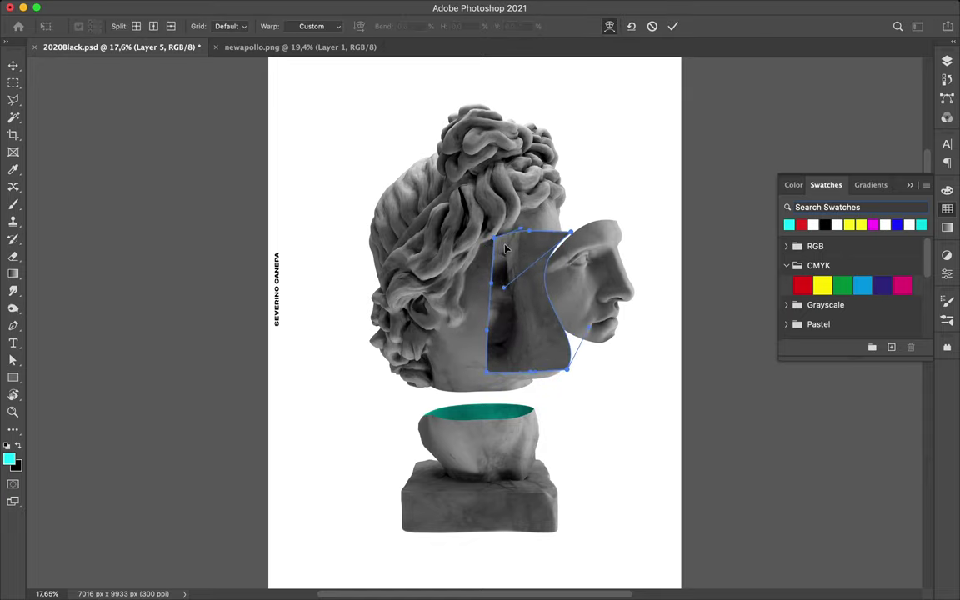
key(Return)
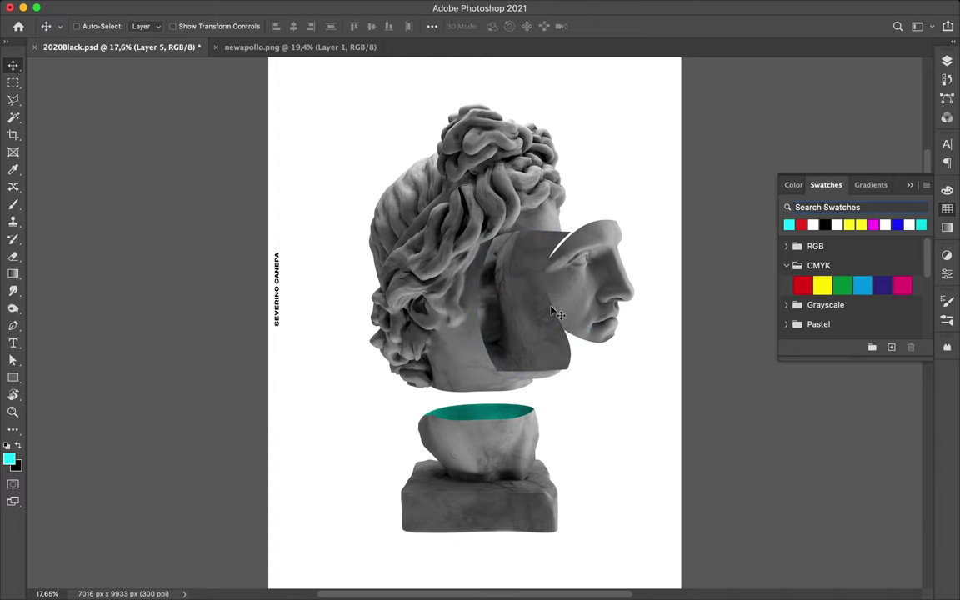
Move Layer 5 above Shape 2, clip it in Linear Burn, and add a new shading layer.
key(F7)
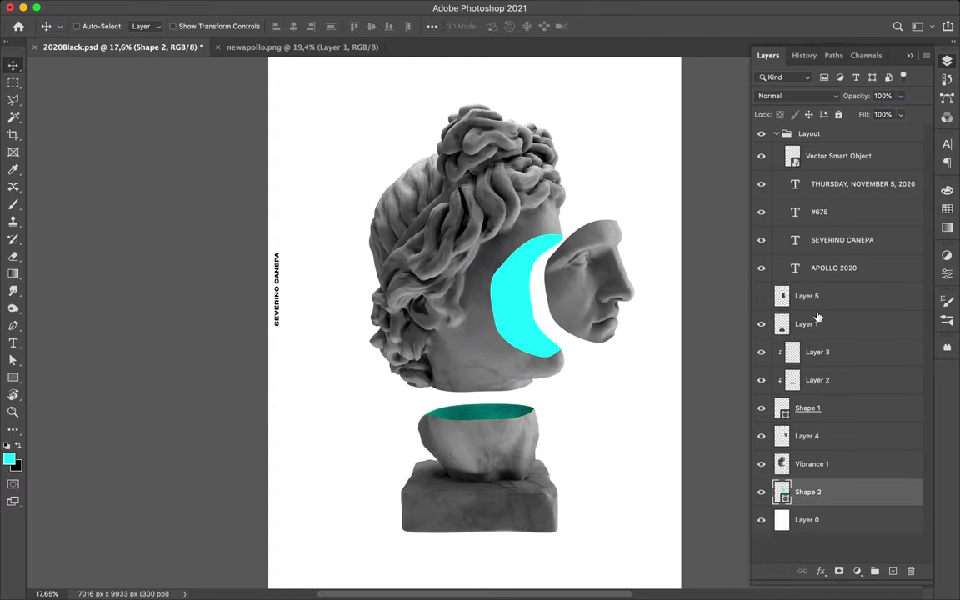
drag(838, 307, 790, 471)
alt+click(789, 478)
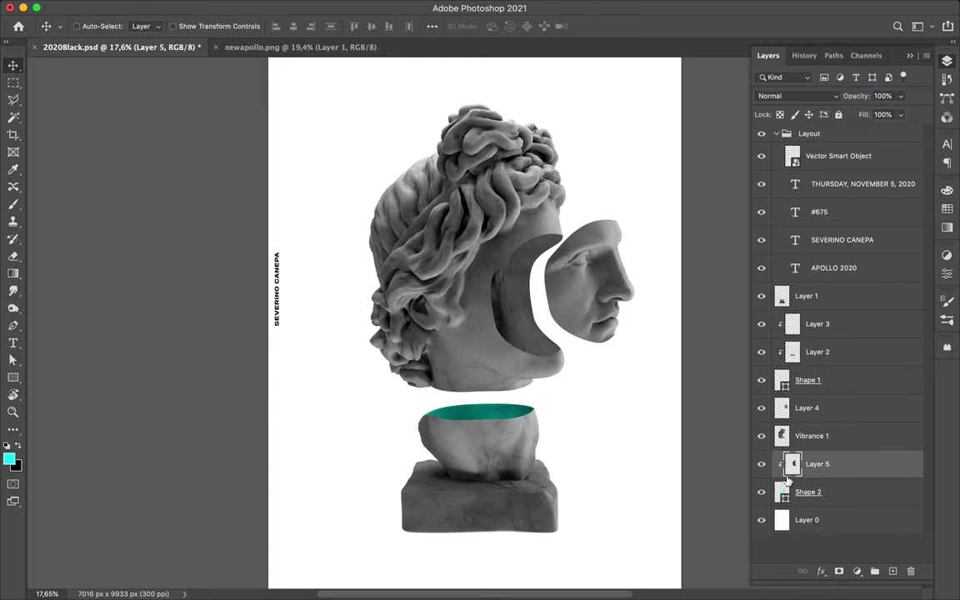
click(796, 96)
click(802, 155)
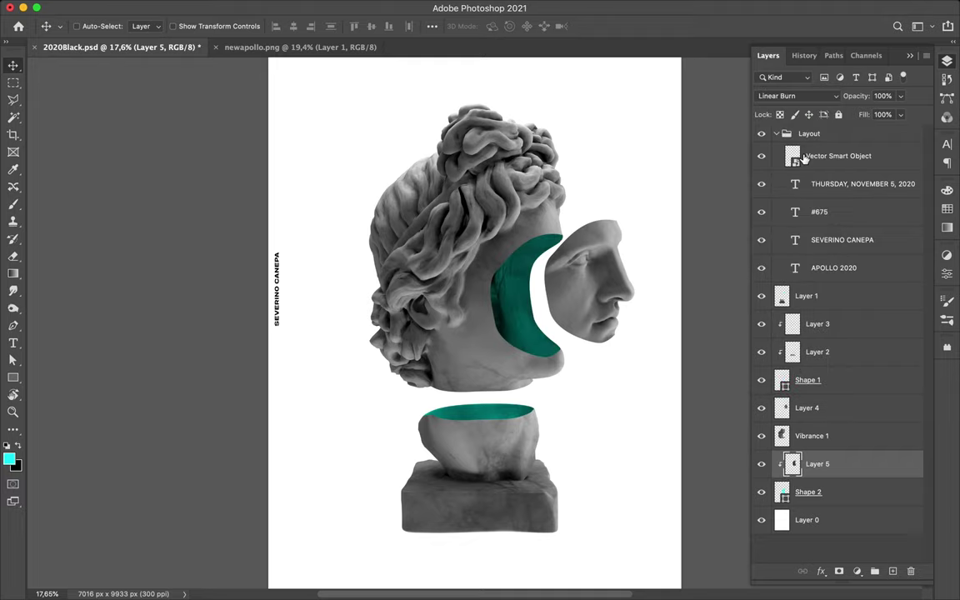
key(ctrl+shift+alt+n)
key(b)
click(89, 26)
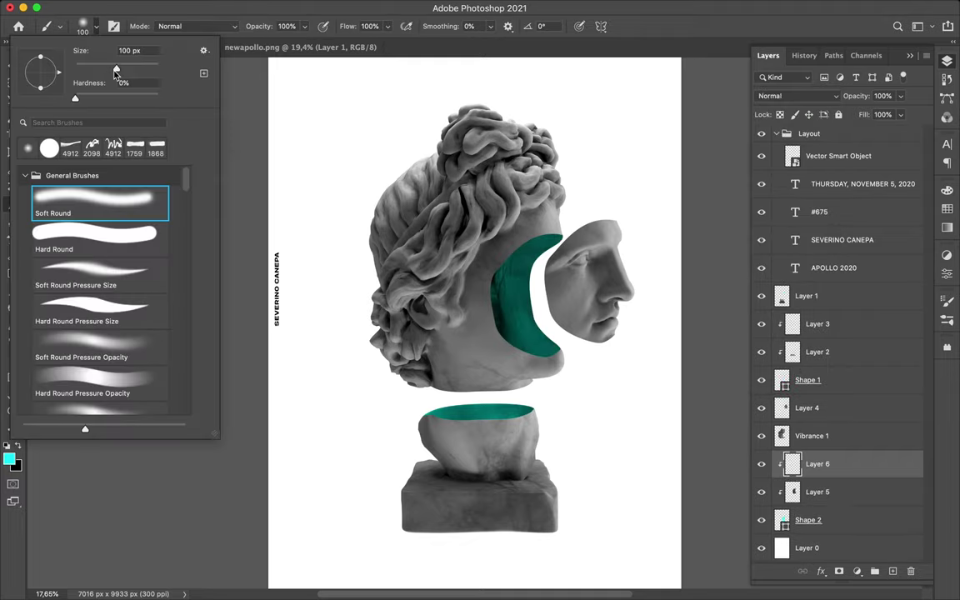
Paint with a soft round brush and set Layer 6 to Overlay at about half fill.
click(450, 242)
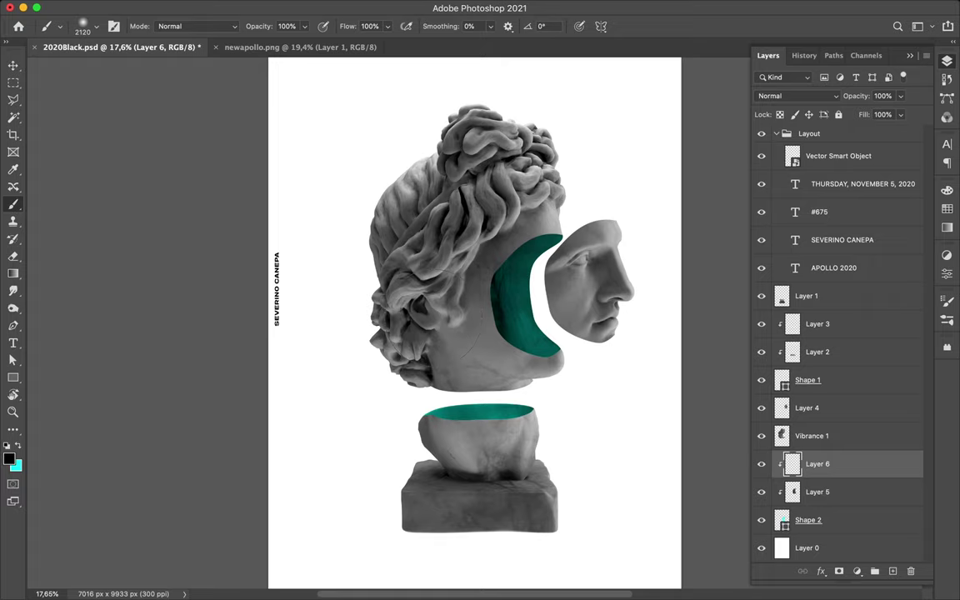
click(796, 96)
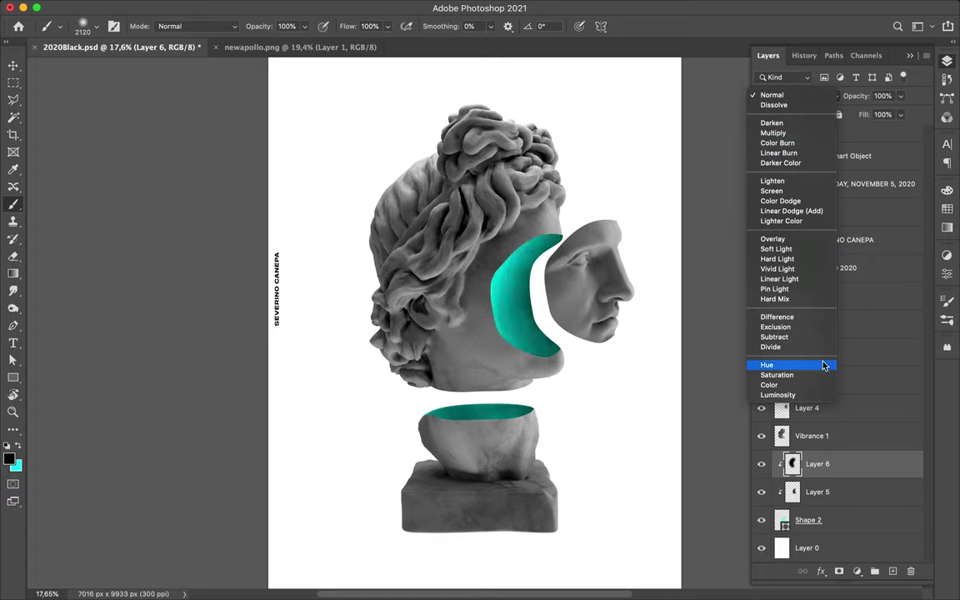
click(775, 239)
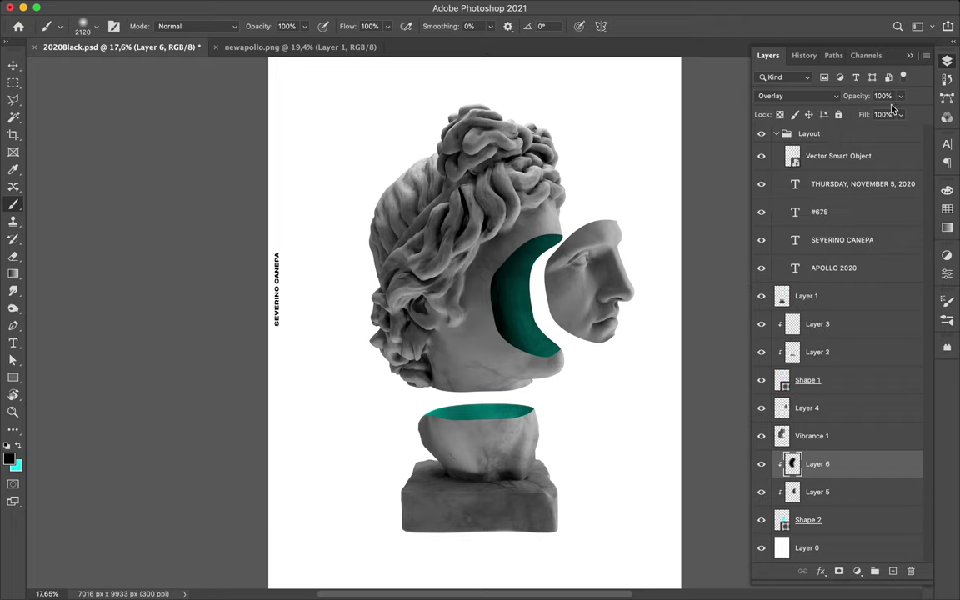
drag(900, 114, 874, 136)
Add a new Layer 7 above Layer 3 and paint dark shading on it.
key(v)
click(867, 350)
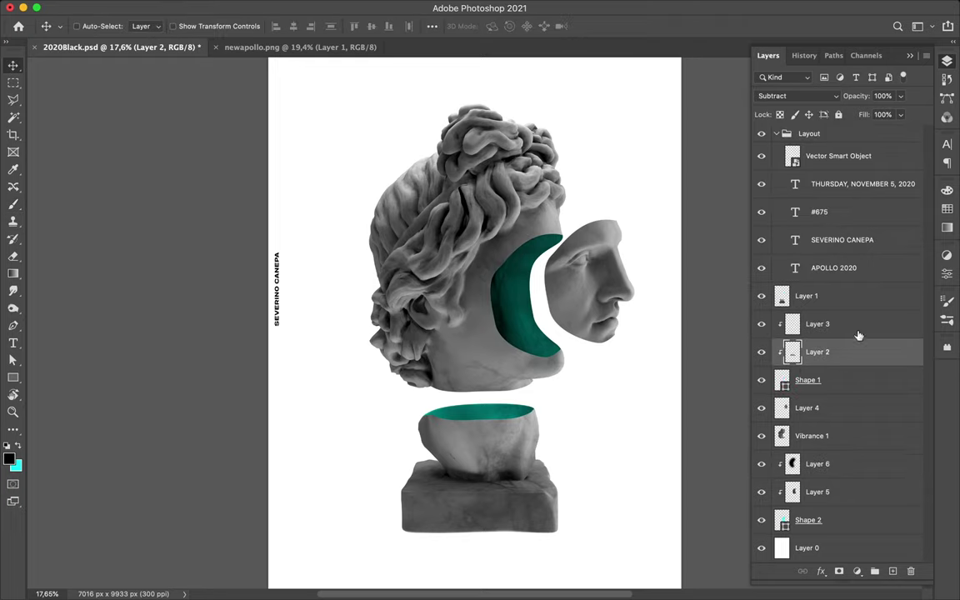
click(858, 324)
click(892, 571)
key(b)
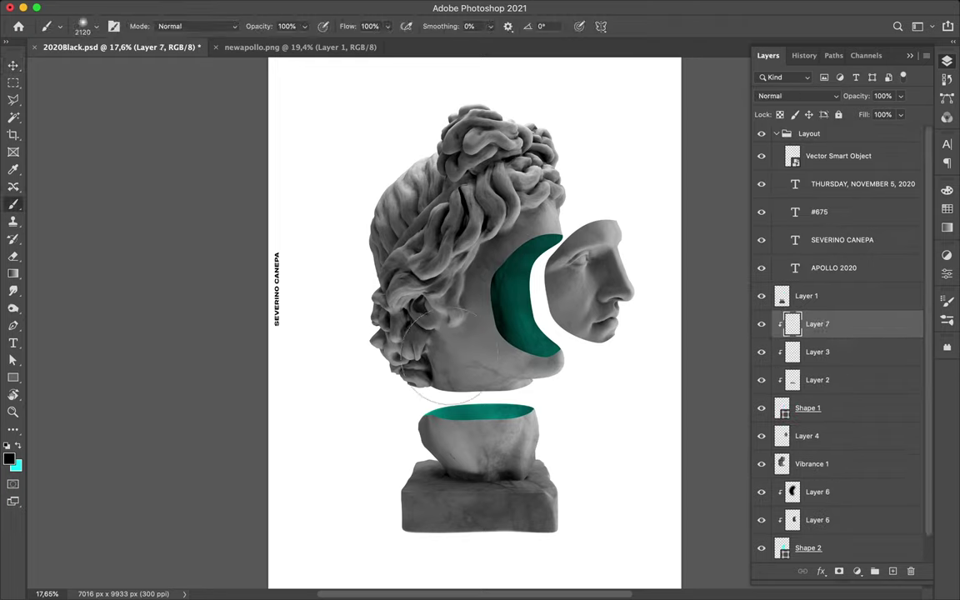
Set Layer 7 to Overlay blending with 51% fill.
key(v)
click(833, 96)
click(821, 238)
drag(900, 114, 871, 136)
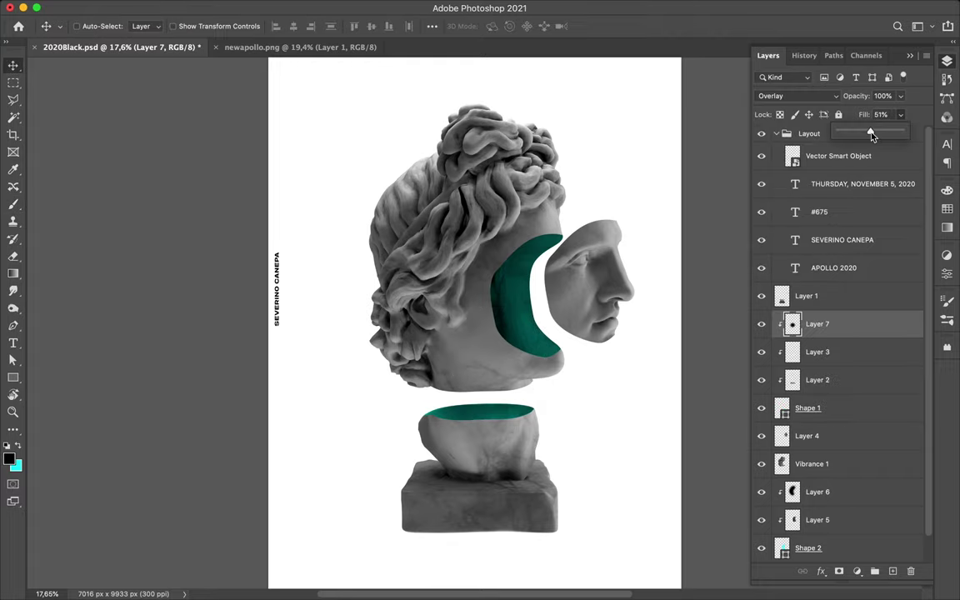
scroll(568, 199, up, 3)
scroll(568, 200, up, 3)
scroll(567, 199, down, 5)
scroll(569, 289, down, 2)
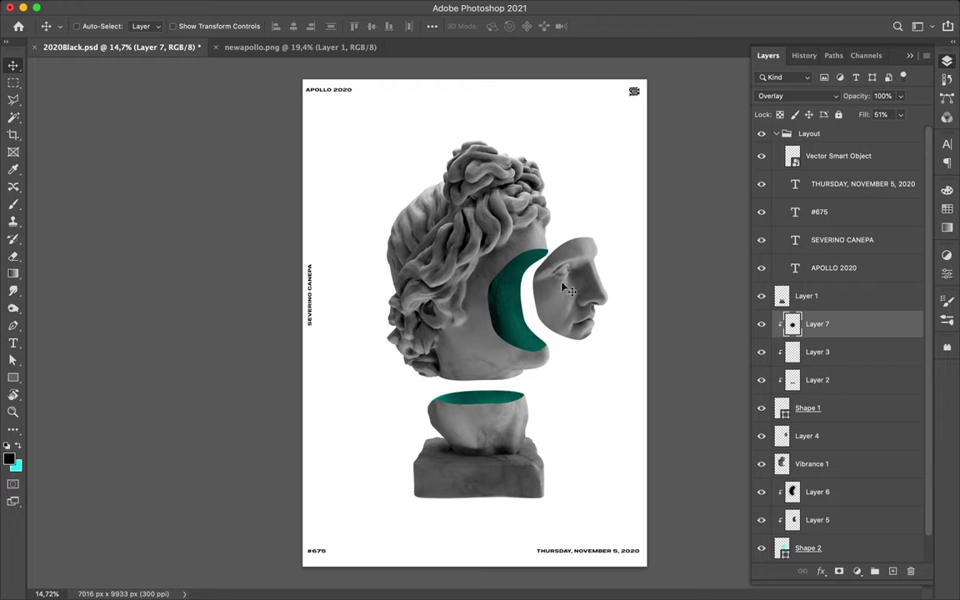
Nudge the face piece right, then move all statue layers left and down.
drag(569, 290, 585, 292)
click(833, 296)
shift+click(833, 520)
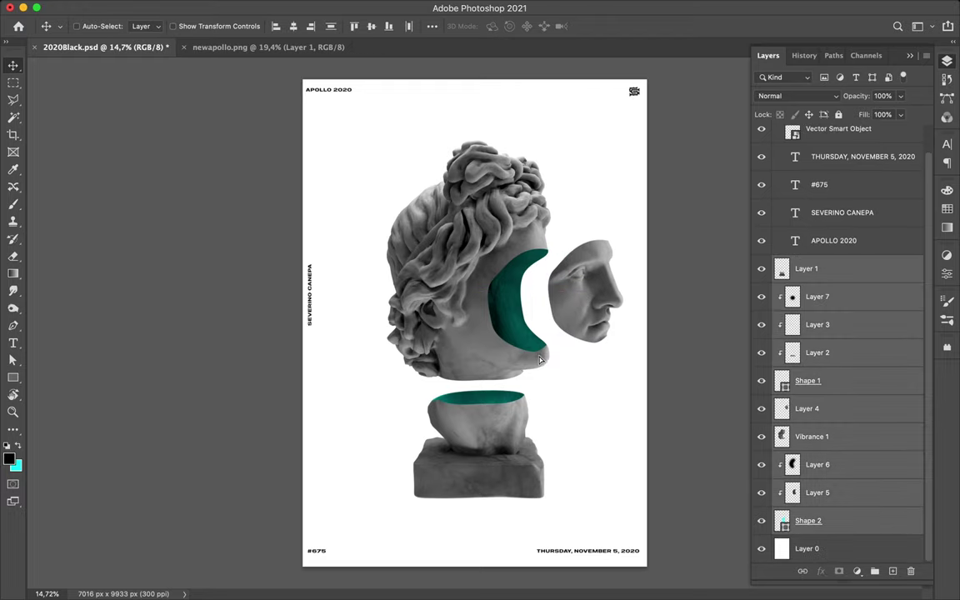
drag(542, 359, 526, 364)
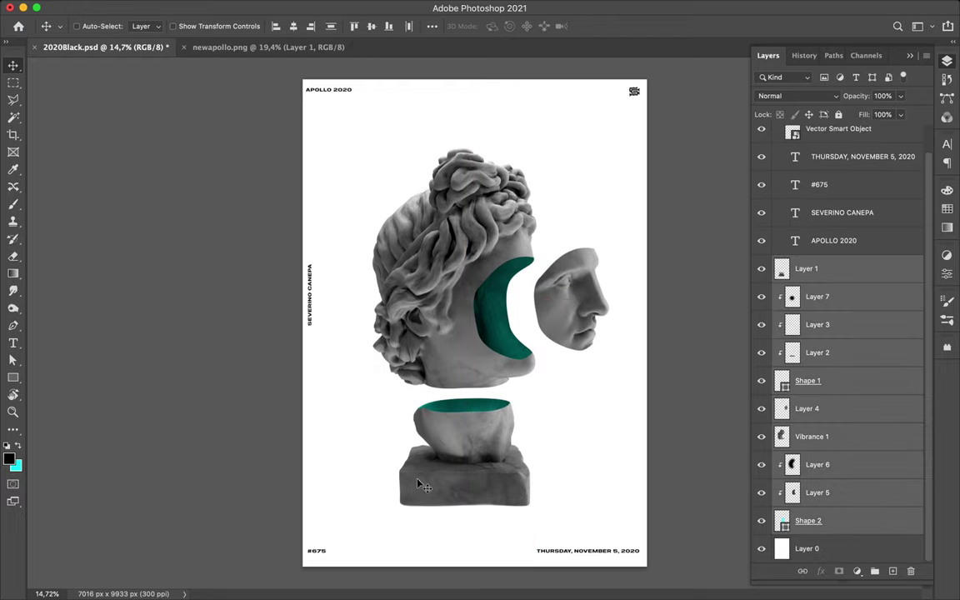
Select only Layer 1 and drop its opacity to 10%.
key(p)
key(v)
click(806, 268)
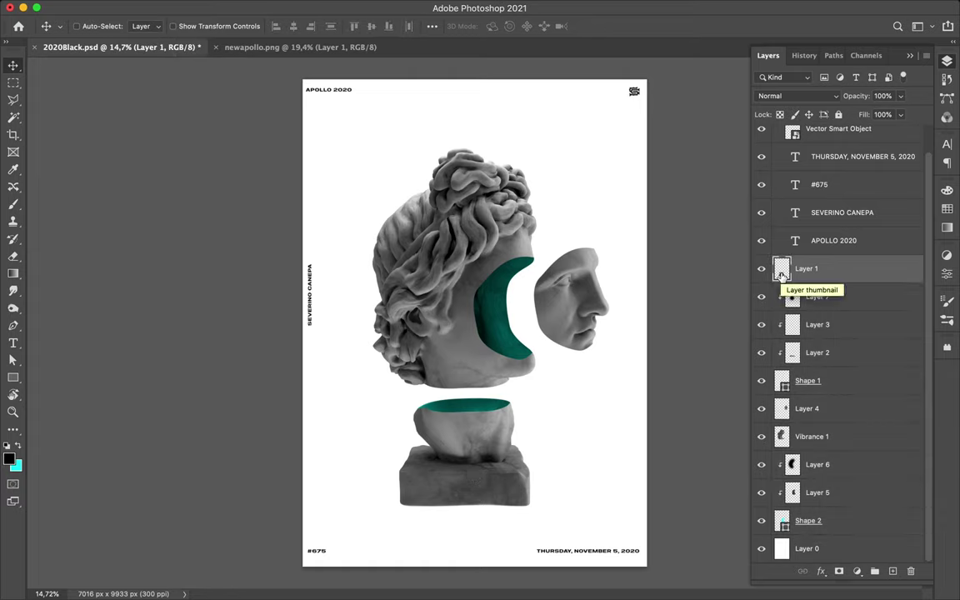
key(1)
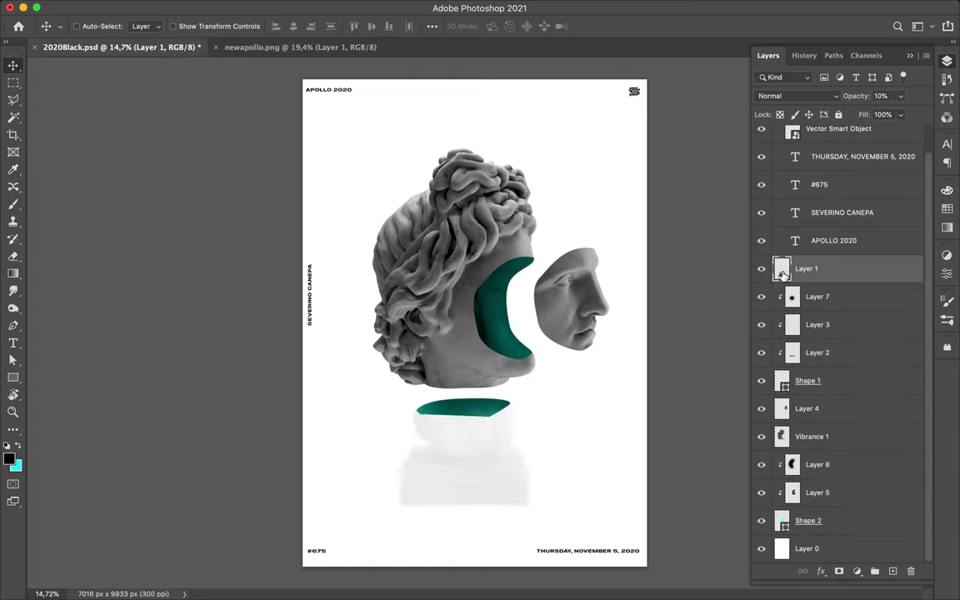
Fill the lower statue's outline with black on new Layer 8, then deselect.
ctrl+click(783, 270)
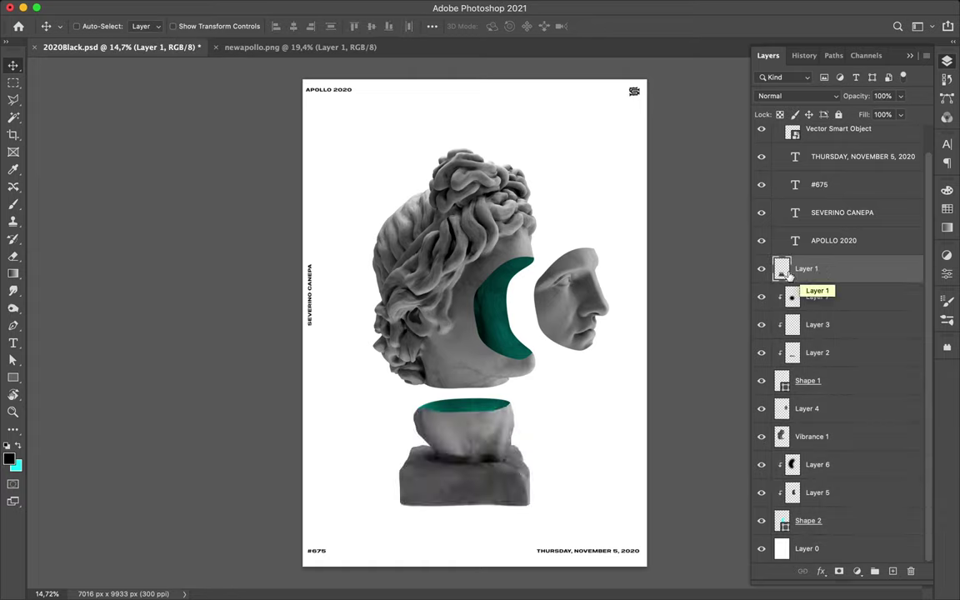
key(ctrl+shift+alt+n)
key(b)
key(alt+BackSpace)
key(ctrl+d)
Move the black silhouette down below the statue's base.
key(m)
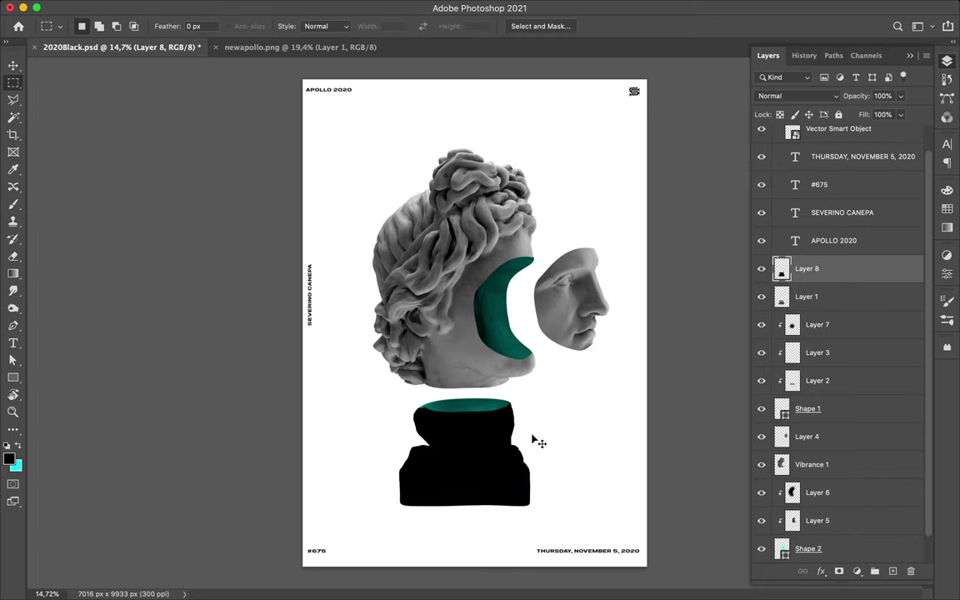
key(ctrl+t)
drag(466, 400, 465, 558)
key(Return)
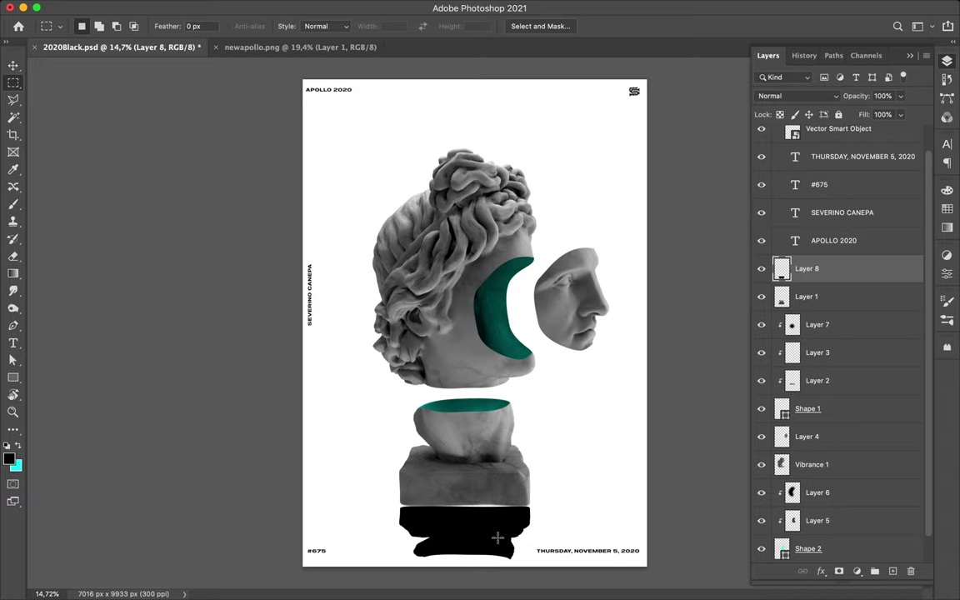
Warp the silhouette, pulling its corners outward and bending the top edge toward the base.
key(ctrl+t)
right_click(463, 533)
click(500, 383)
drag(530, 559, 594, 531)
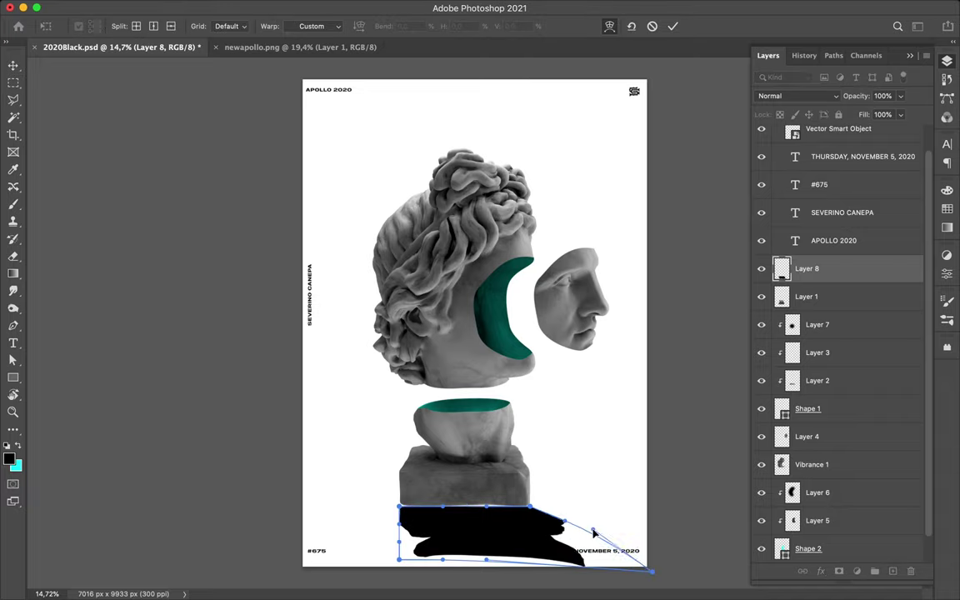
drag(443, 560, 443, 580)
drag(401, 531, 377, 548)
drag(399, 506, 404, 487)
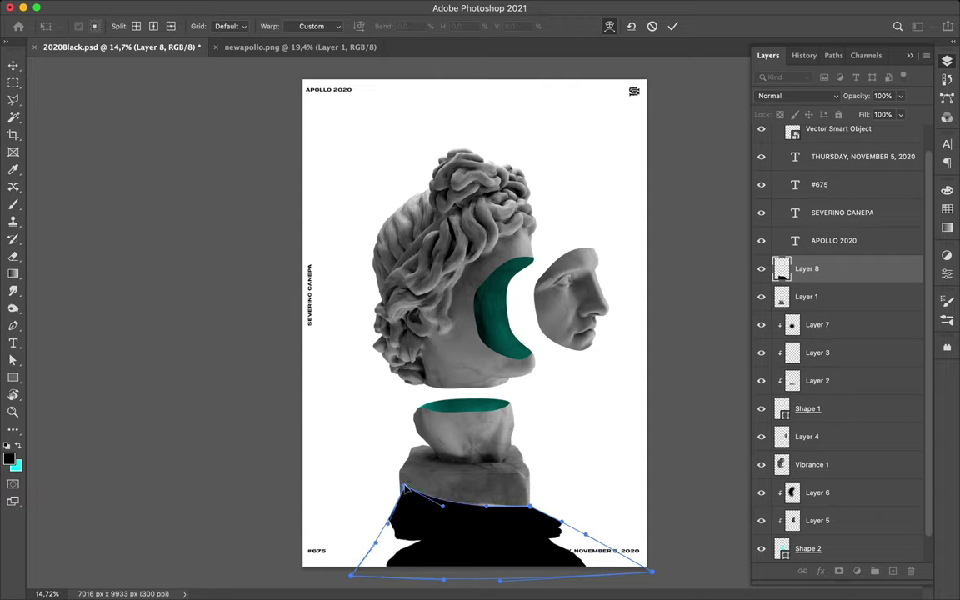
Spread the warped shadow wider on both sides and move Layer 8 beneath the statue layers.
drag(500, 506, 498, 461)
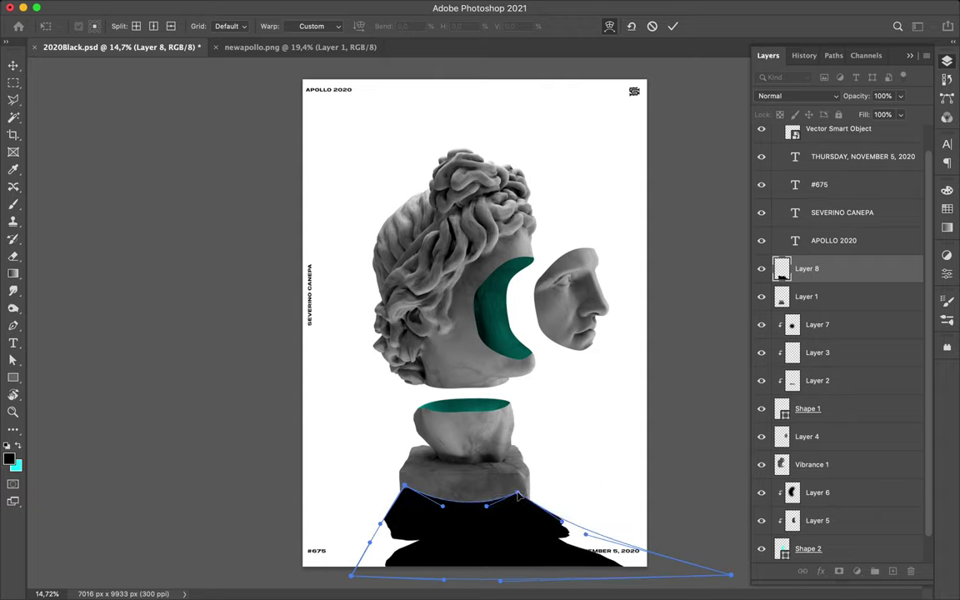
mouse_move(586, 534)
mouse_down()
mouse_move(632, 534)
mouse_move(665, 574)
mouse_up()
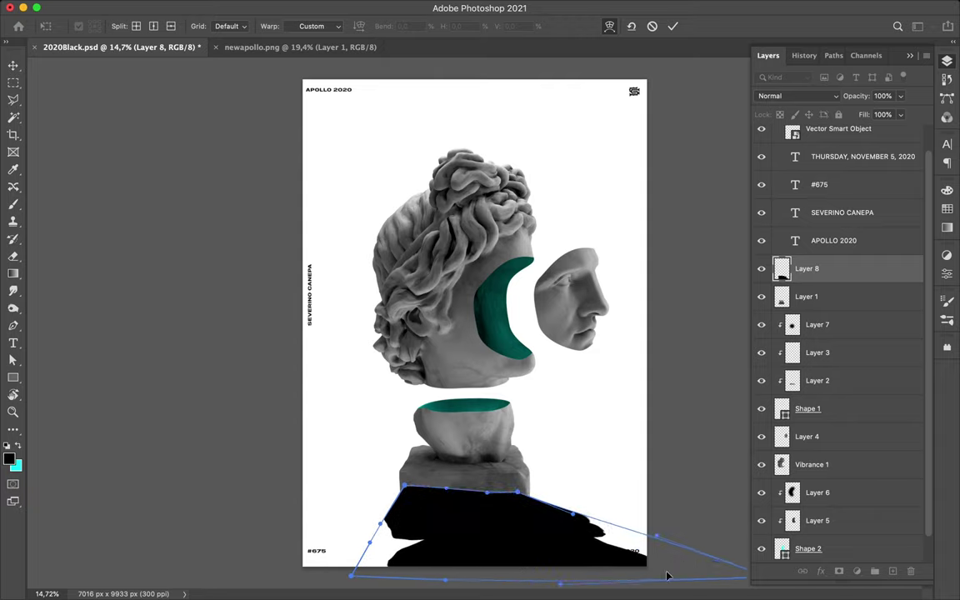
drag(351, 575, 319, 577)
drag(354, 548, 356, 546)
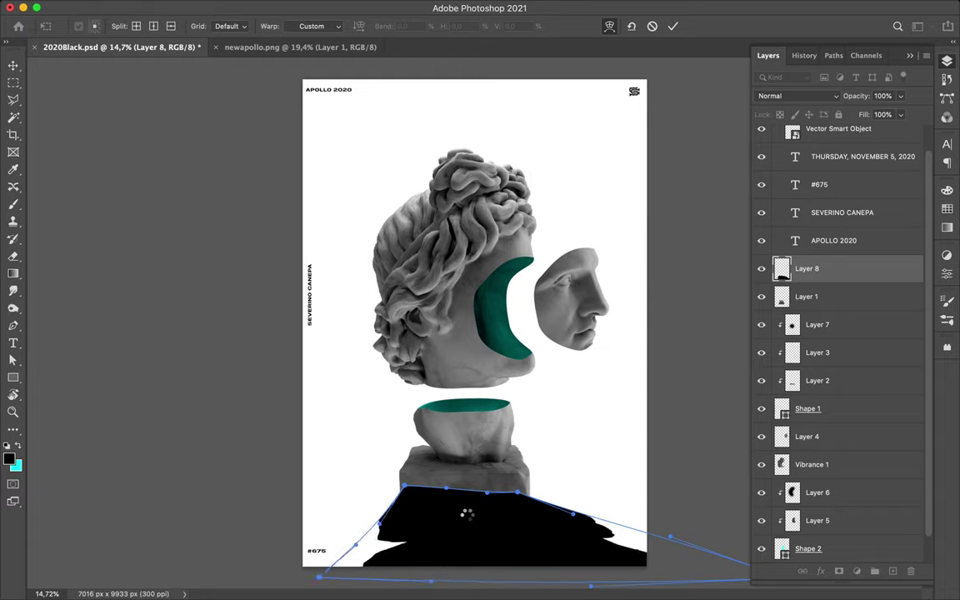
key(Return)
mouse_move(806, 268)
mouse_down()
mouse_move(840, 499)
mouse_move(832, 543)
mouse_up()
Apply a Gaussian Blur of about 180 px to the shadow and lower its opacity.
click(312, 7)
click(550, 237)
mouse_move(690, 275)
mouse_down()
mouse_move(732, 278)
mouse_move(720, 278)
mouse_up()
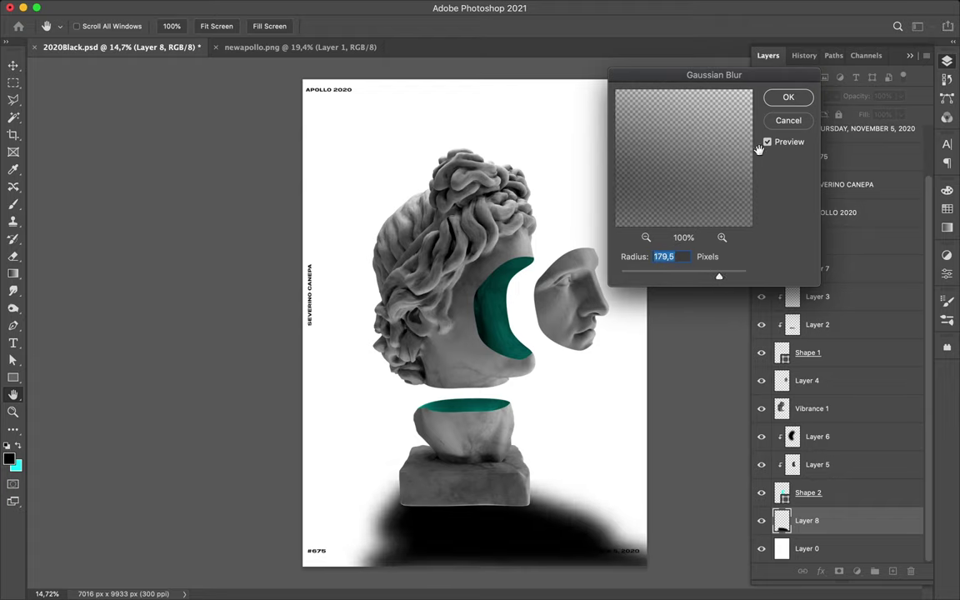
click(788, 96)
click(901, 96)
drag(904, 114, 880, 117)
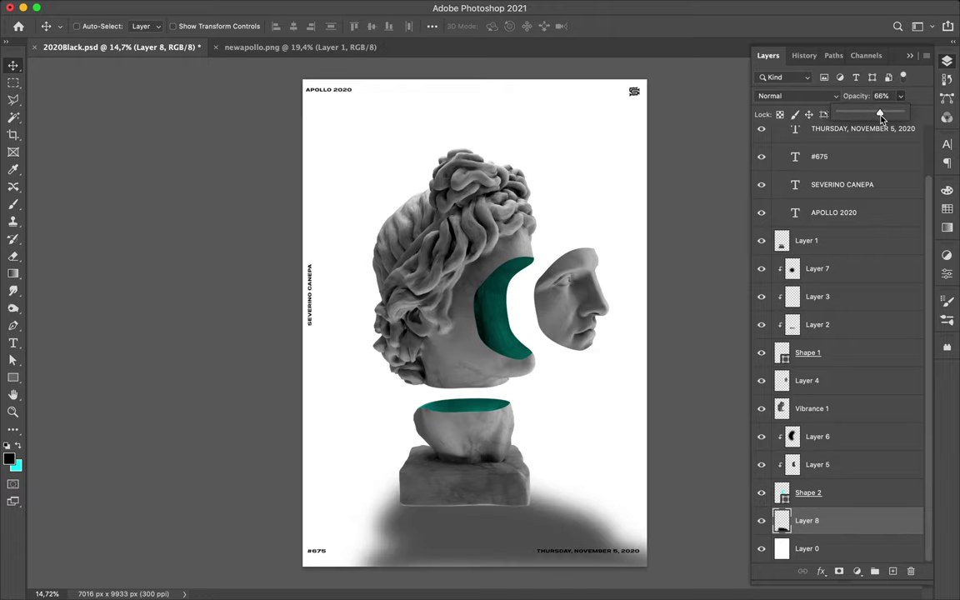
scroll(544, 486, down, 2)
Stretch the shadow taller, keep Normal blending, and lower its fill.
key(ctrl+t)
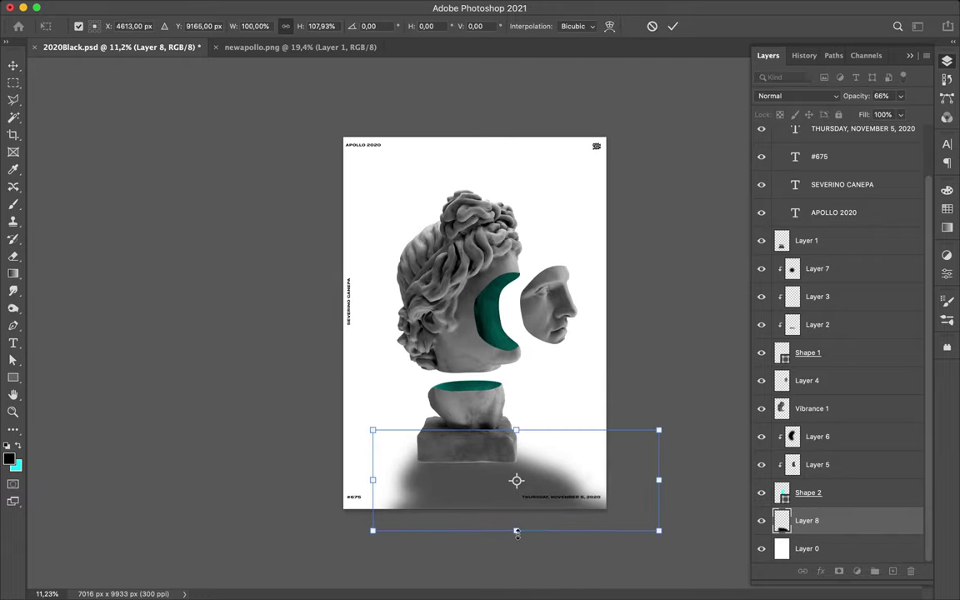
key(Return)
click(796, 95)
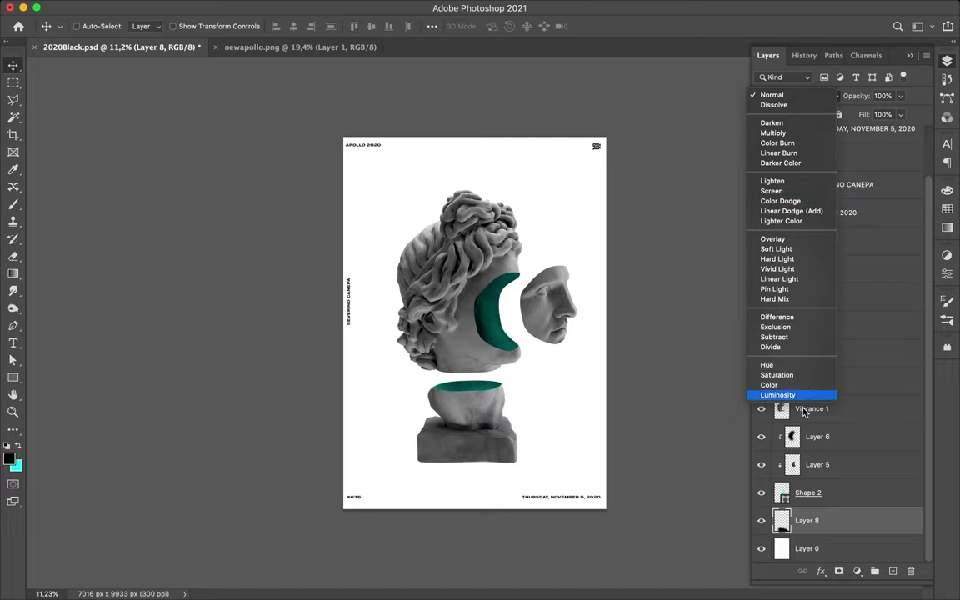
key(Escape)
click(900, 114)
drag(899, 131, 888, 134)
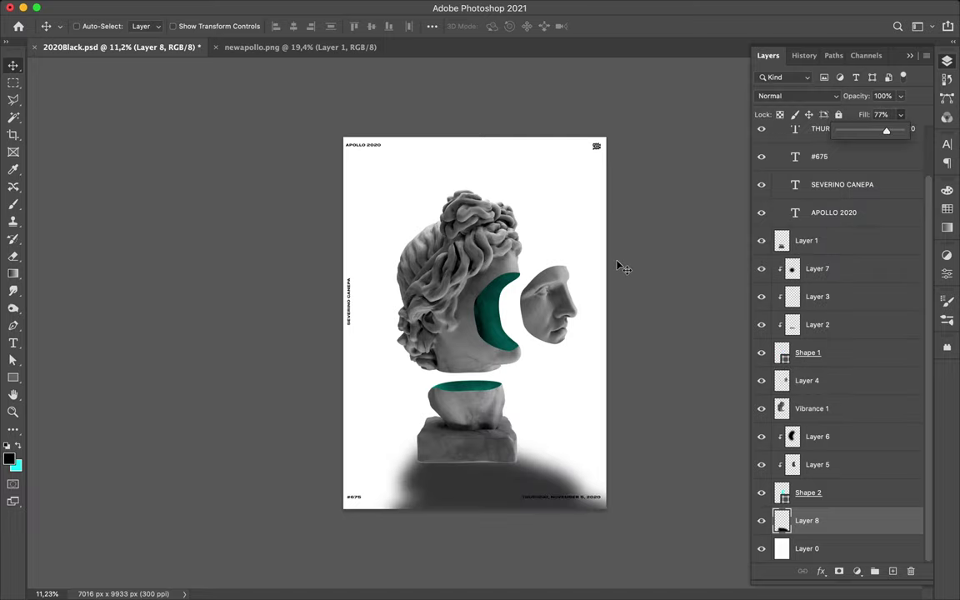
scroll(635, 435, up, 5)
scroll(621, 454, down, 4)
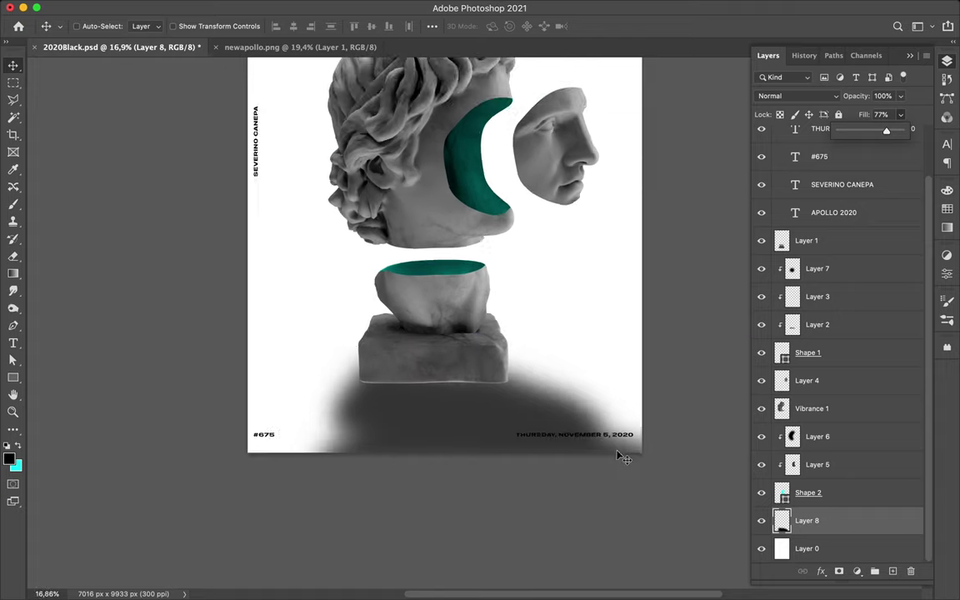
Widen the shadow on both sides and warp its left edge and bottom-right corner outward.
key(ctrl+t)
drag(713, 525, 743, 525)
drag(342, 526, 318, 526)
right_click(384, 404)
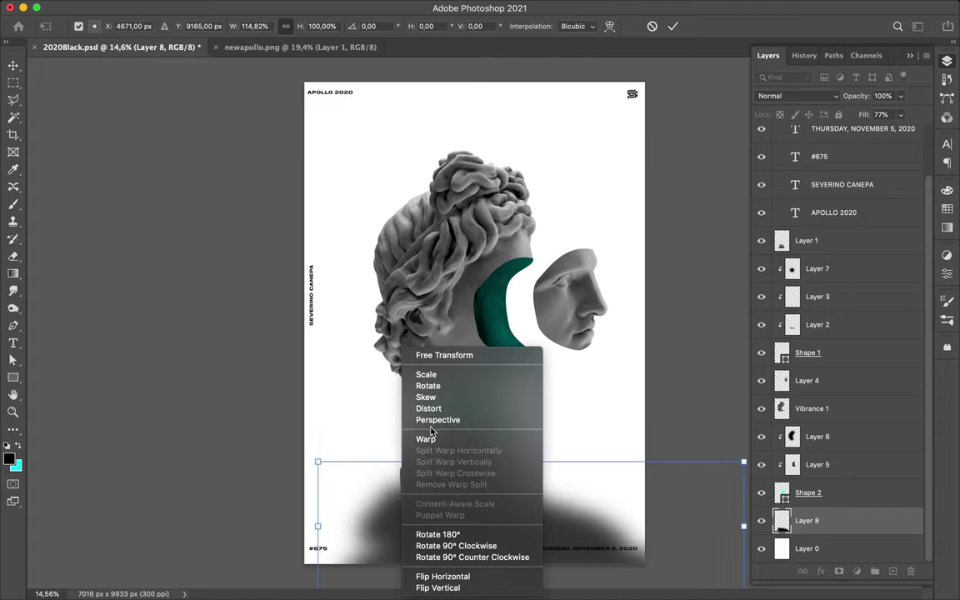
click(407, 497)
mouse_move(343, 467)
mouse_down()
mouse_move(332, 567)
mouse_move(280, 542)
mouse_up()
scroll(334, 550, down, 2)
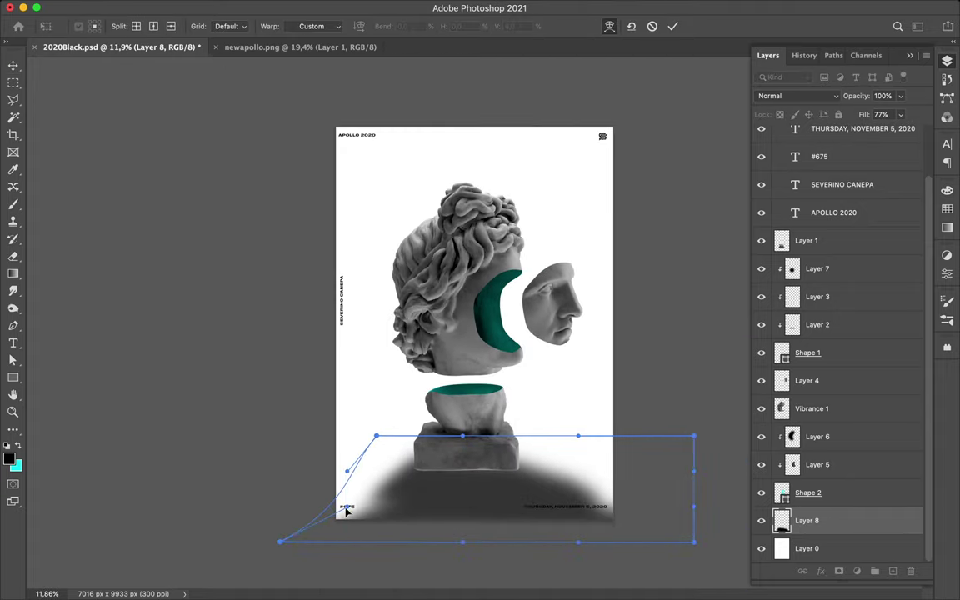
drag(696, 543, 740, 543)
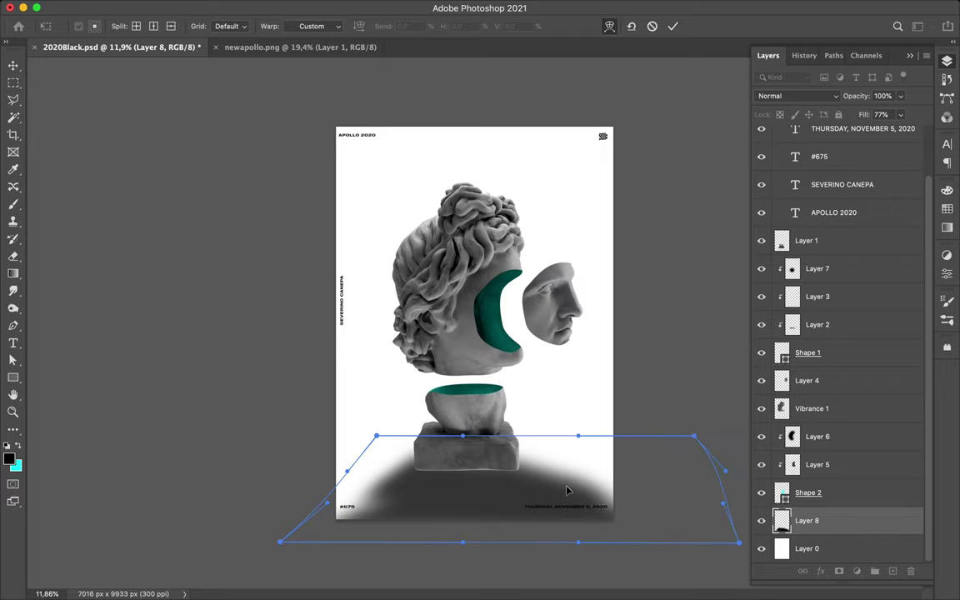
key(Return)
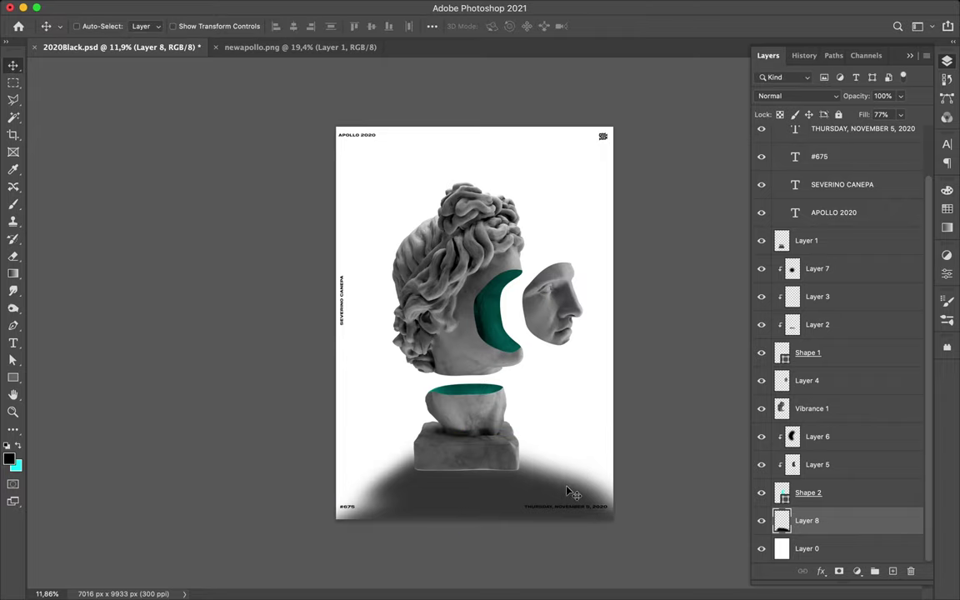
Nudge the shadow under the base and lower its fill to 32%.
scroll(492, 459, up, 3)
drag(467, 434, 507, 490)
click(901, 114)
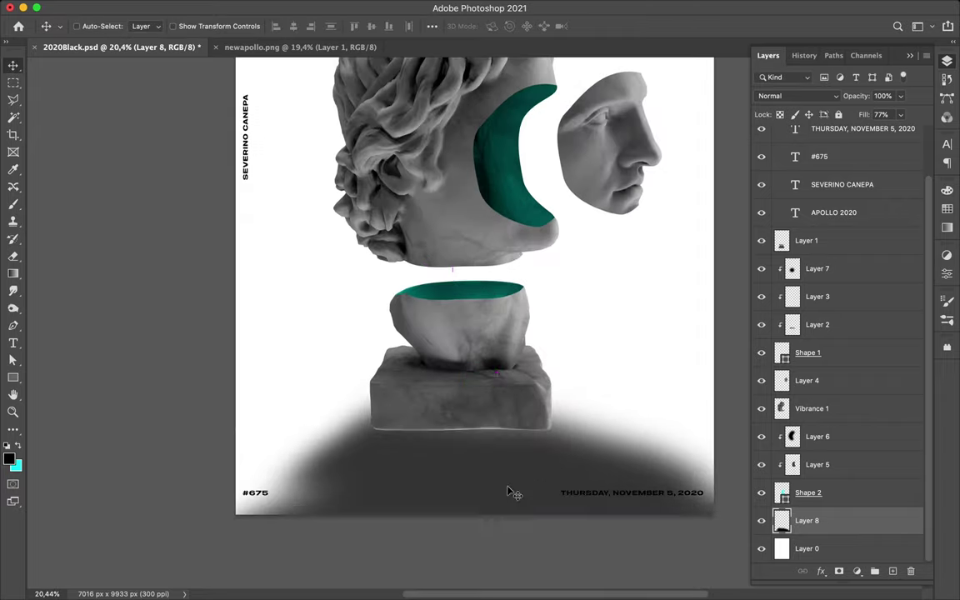
mouse_move(901, 131)
mouse_down()
mouse_move(865, 130)
mouse_move(875, 132)
mouse_up()
scroll(553, 345, down, 2)
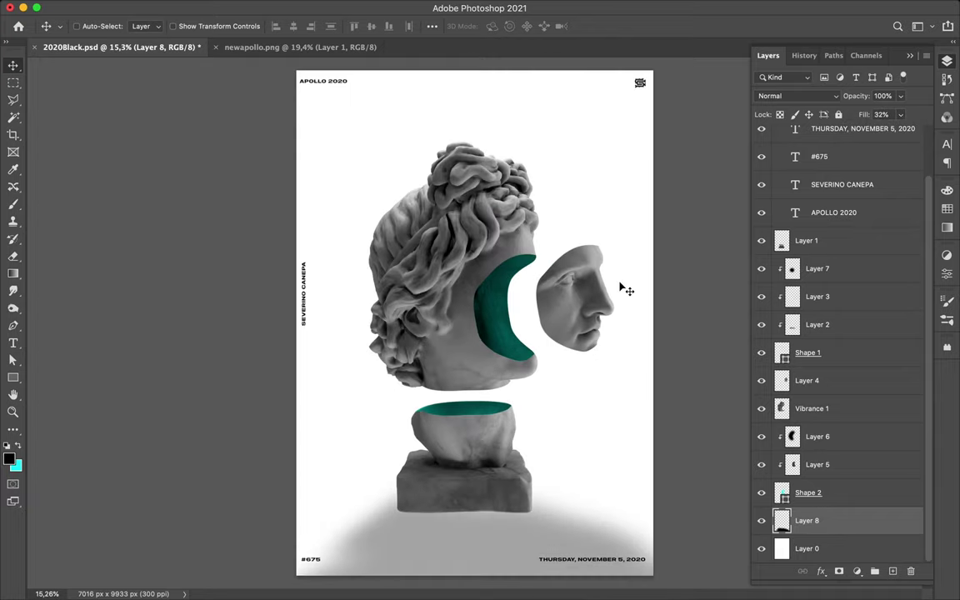
key(p)
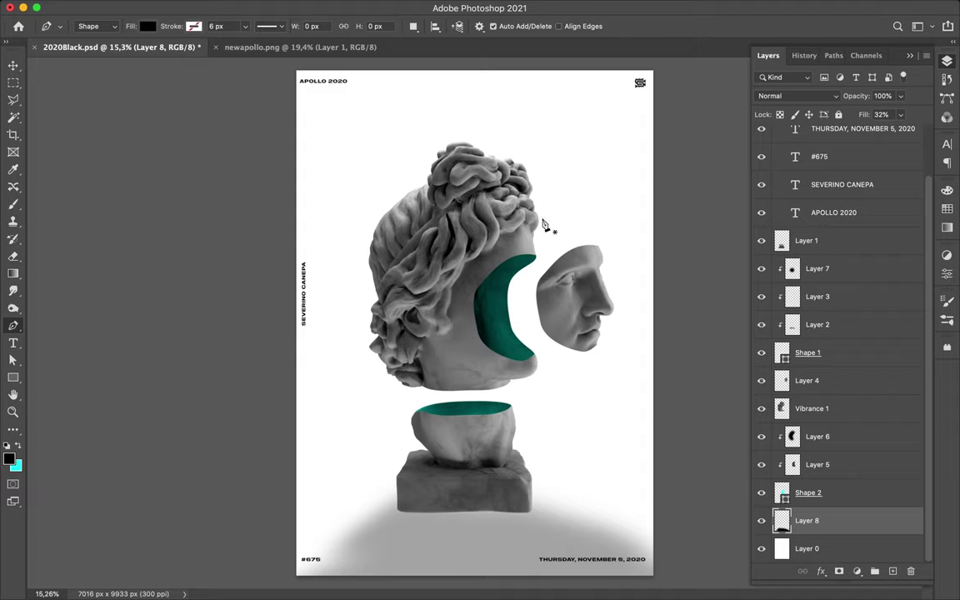
Pen-draw the left wall shape from the poster's top-left down to the head's centre.
click(459, 337)
click(459, 64)
click(273, 523)
key(ctrl+z)
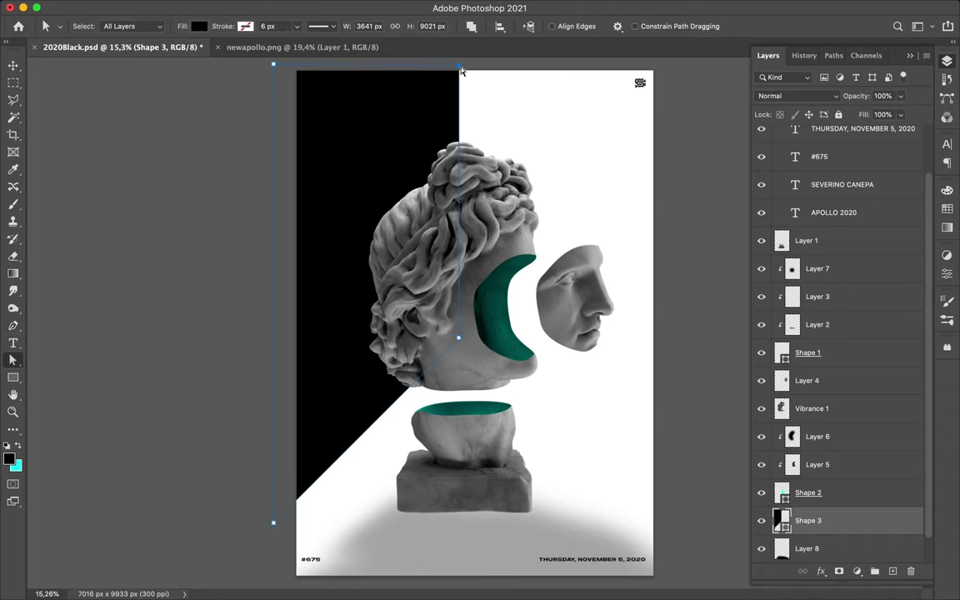
key(ctrl+z)
key(ctrl+z)
click(468, 69)
click(467, 302)
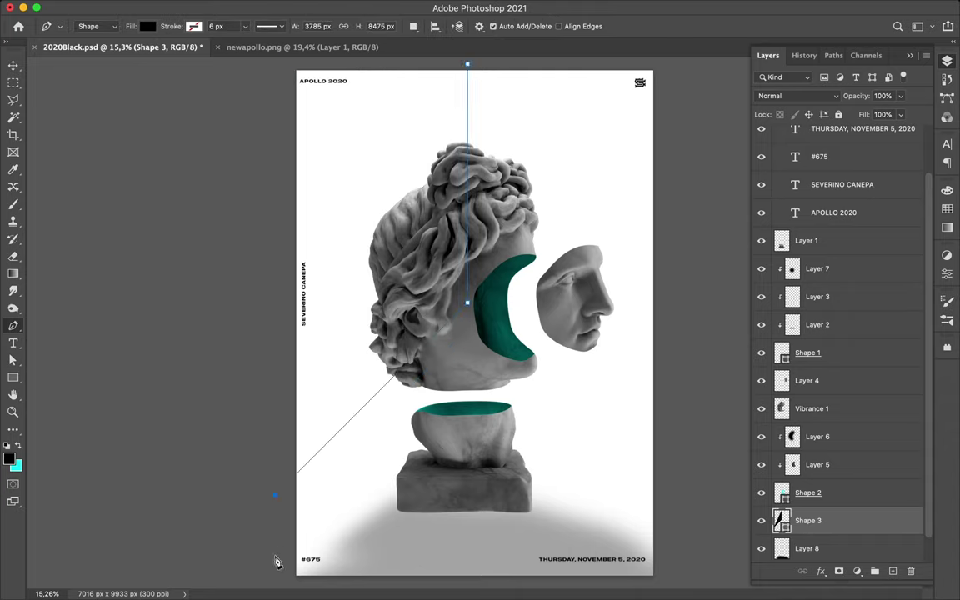
click(274, 495)
click(274, 61)
Fill the left wall cyan and lower its Fill to a pale 21% tint.
key(a)
click(947, 208)
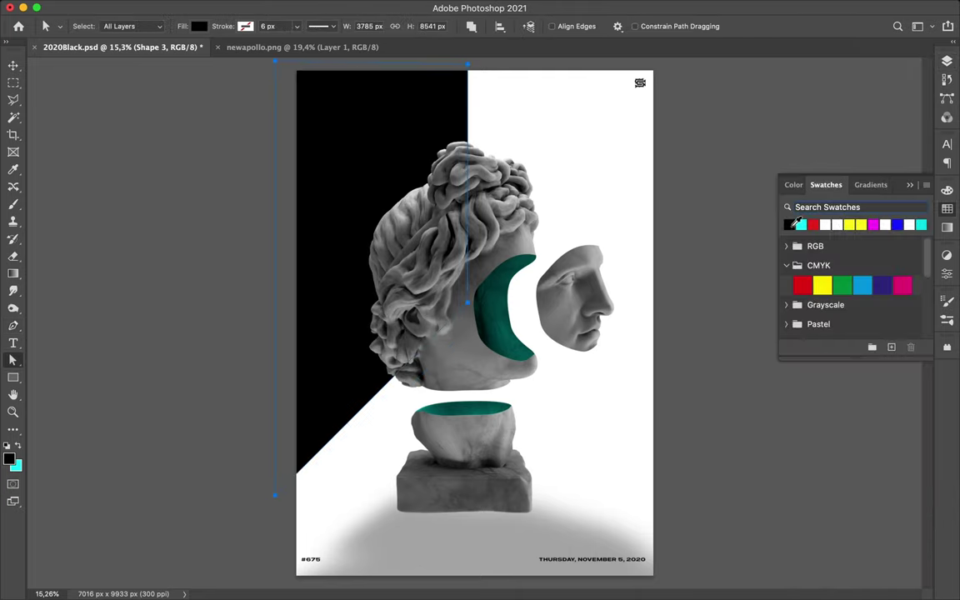
click(800, 225)
key(v)
click(947, 60)
drag(900, 114, 853, 132)
key(p)
Duplicate and horizontally flip the wall into a black right wall at 12% opacity.
key(v)
drag(375, 250, 469, 250)
click(133, 7)
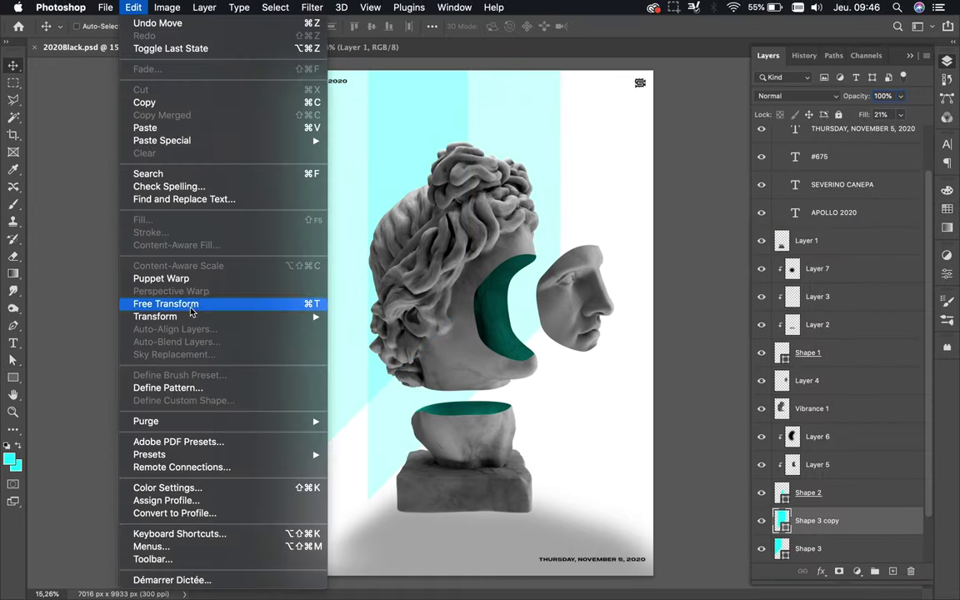
mouse_move(155, 317)
click(417, 519)
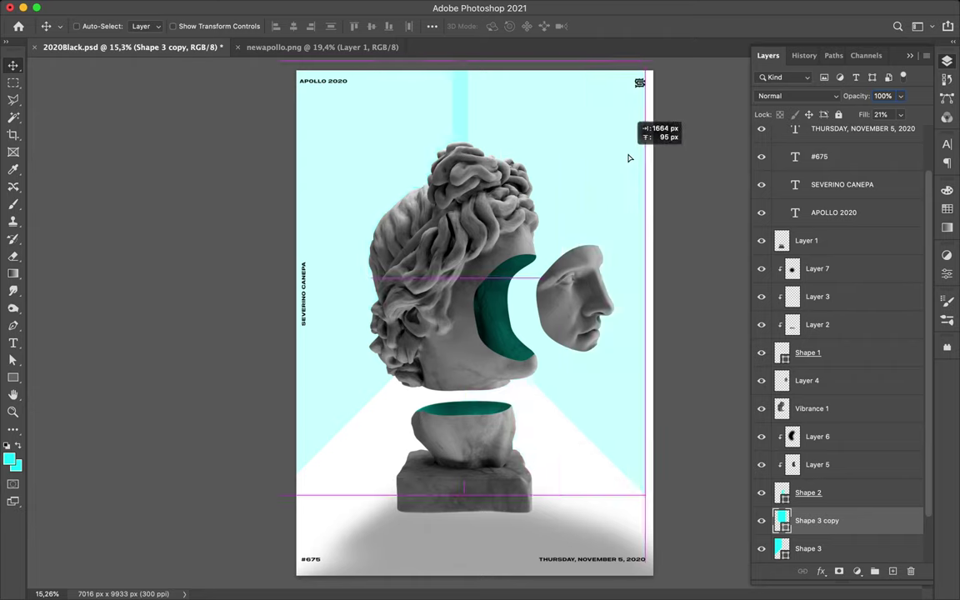
key(a)
click(947, 209)
click(789, 224)
key(v)
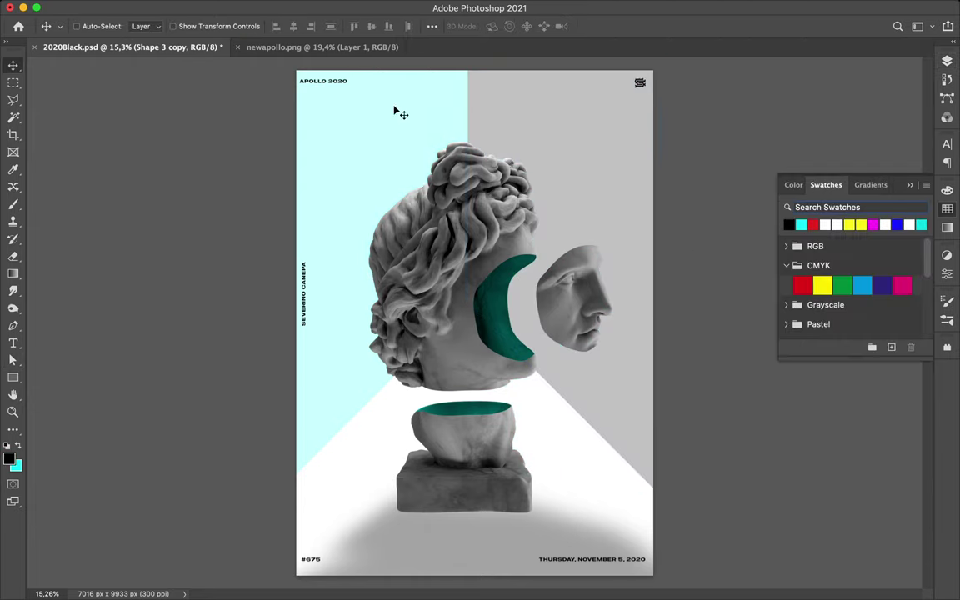
click(947, 61)
click(901, 96)
drag(885, 113, 848, 117)
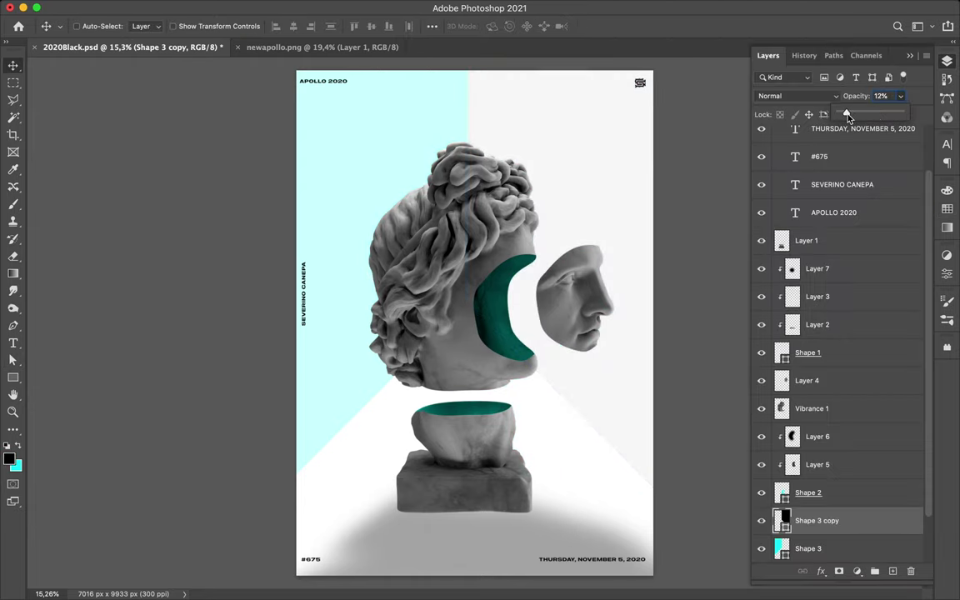
Pen-draw a black floor trapezoid beneath the statue at 7% opacity.
key(p)
click(662, 498)
click(468, 304)
click(282, 490)
click(291, 581)
click(664, 581)
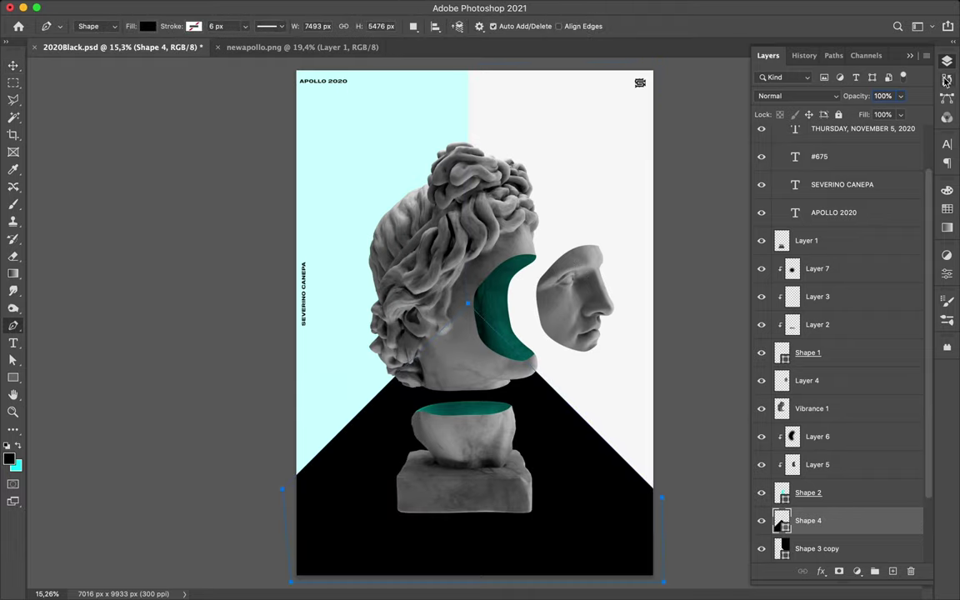
drag(856, 96, 724, 133)
Inspect the floor shape's path, then select the Layer 4 layer.
key(v)
key(a)
scroll(419, 323, up, 2)
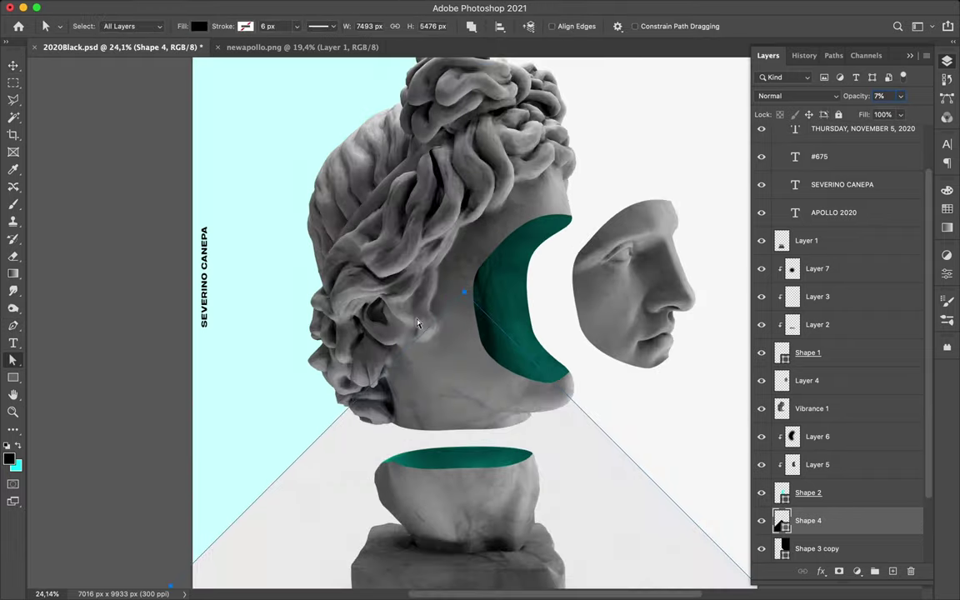
scroll(313, 448, up, 2)
scroll(242, 454, up, 1)
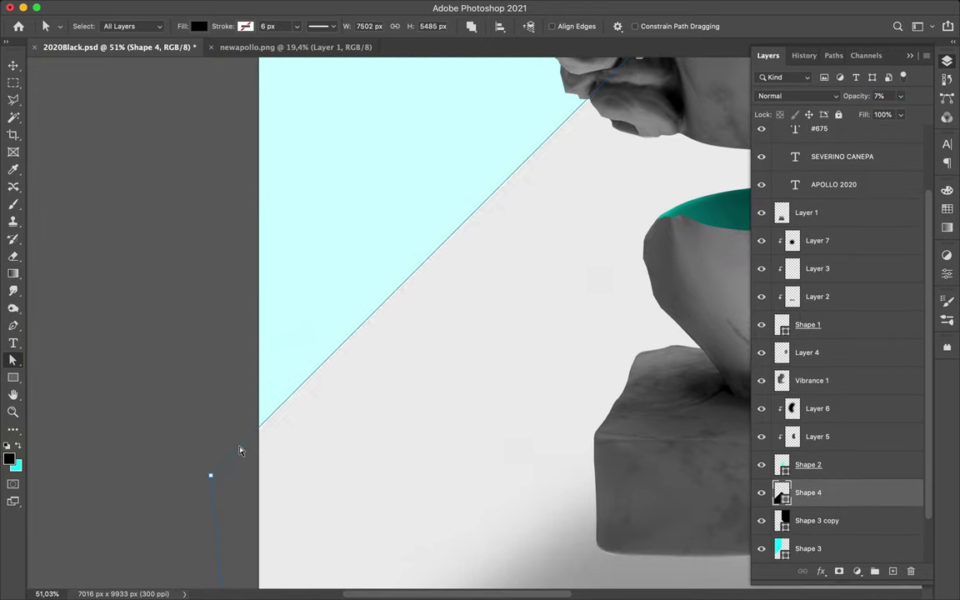
scroll(165, 499, down, 4)
key(v)
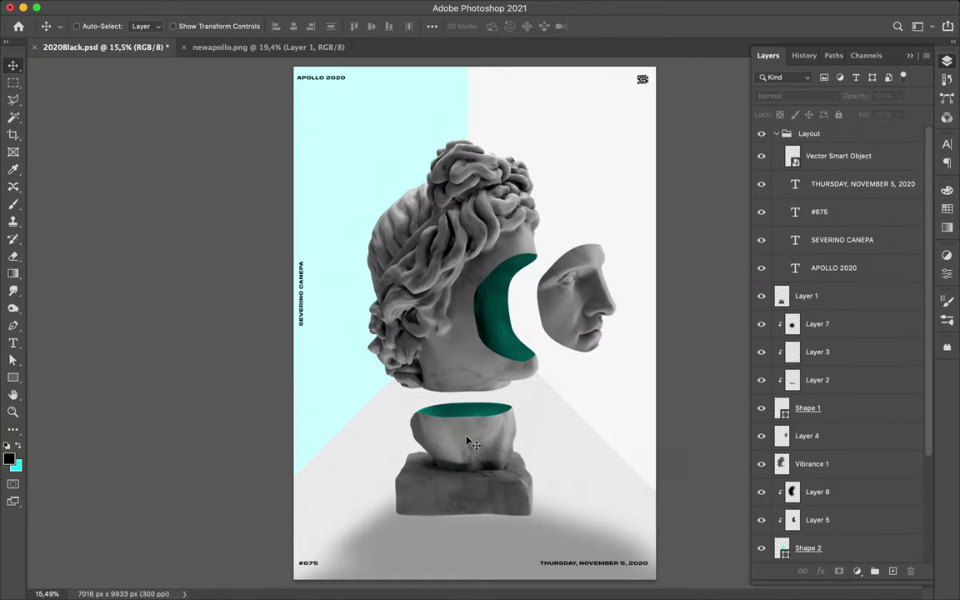
click(584, 314)
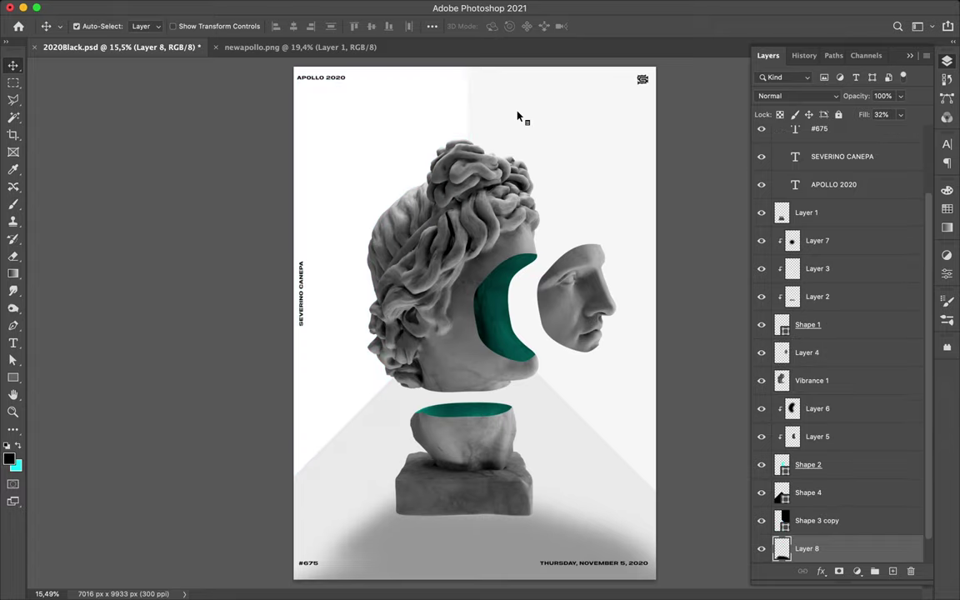
Draw a full-poster black rectangle behind the artwork and lower its fill to dark grey.
key(u)
drag(305, 81, 642, 559)
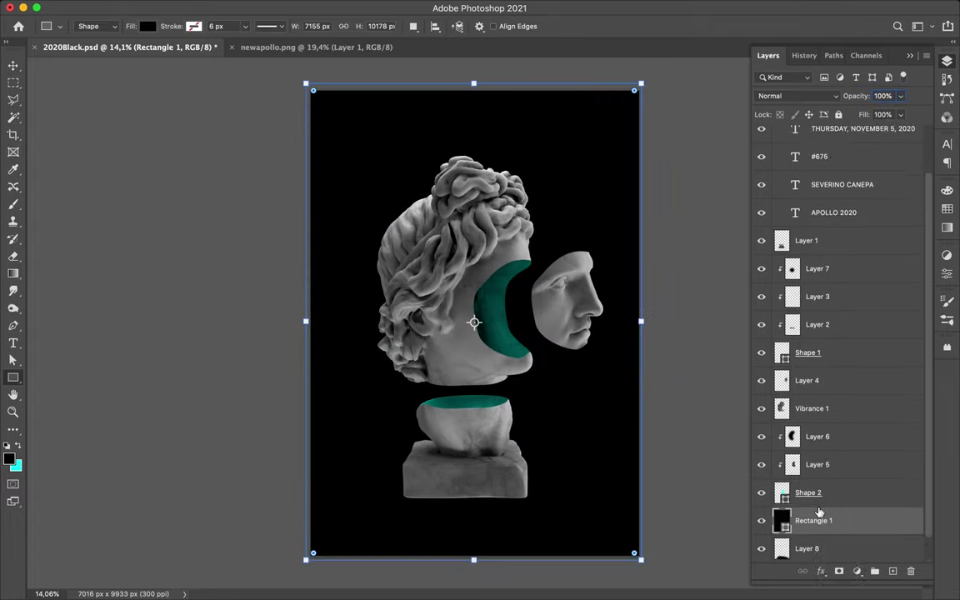
drag(807, 492, 807, 533)
click(901, 114)
drag(863, 131, 886, 133)
Select the poster's text layers and colour them white from the swatches.
key(v)
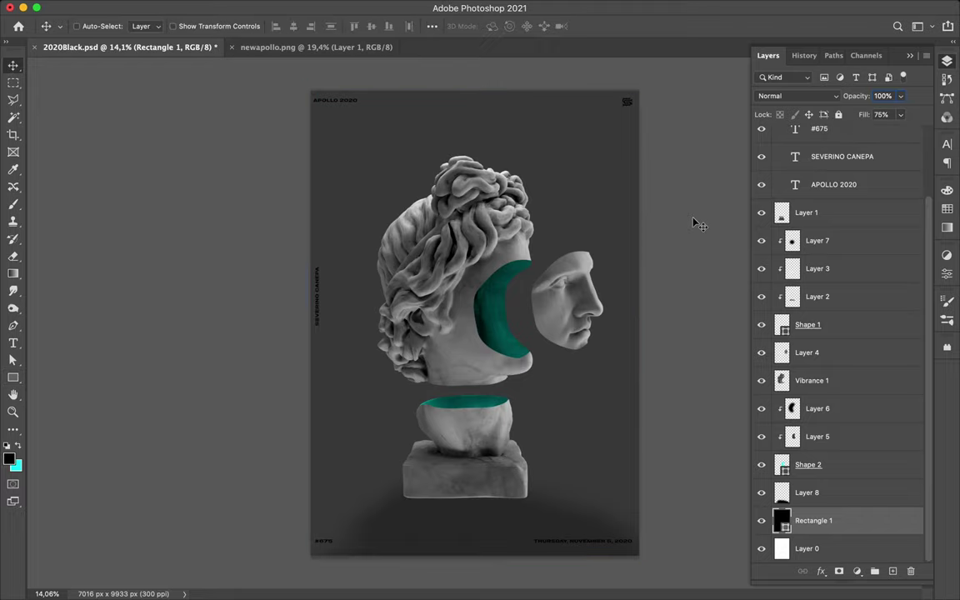
click(354, 101)
shift+click(327, 548)
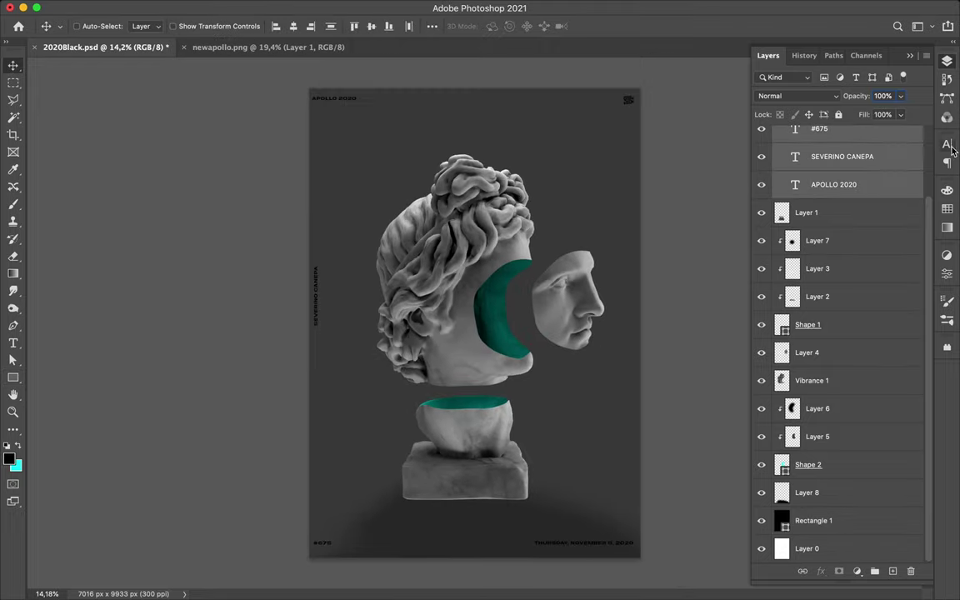
click(946, 209)
click(801, 225)
key(i)
click(465, 260)
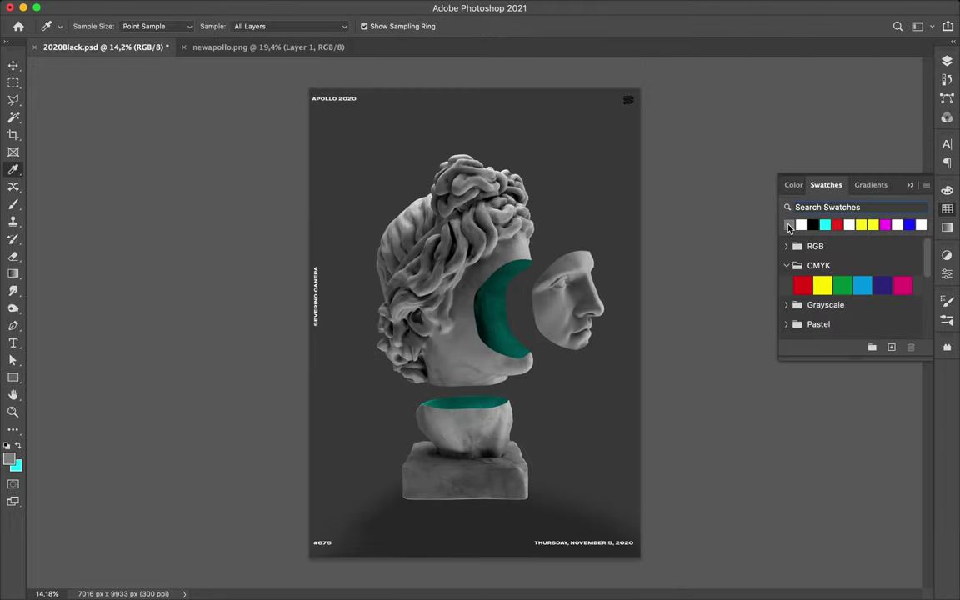
Add a new empty layer above the logo and save the poster.
key(v)
click(628, 99)
key(F7)
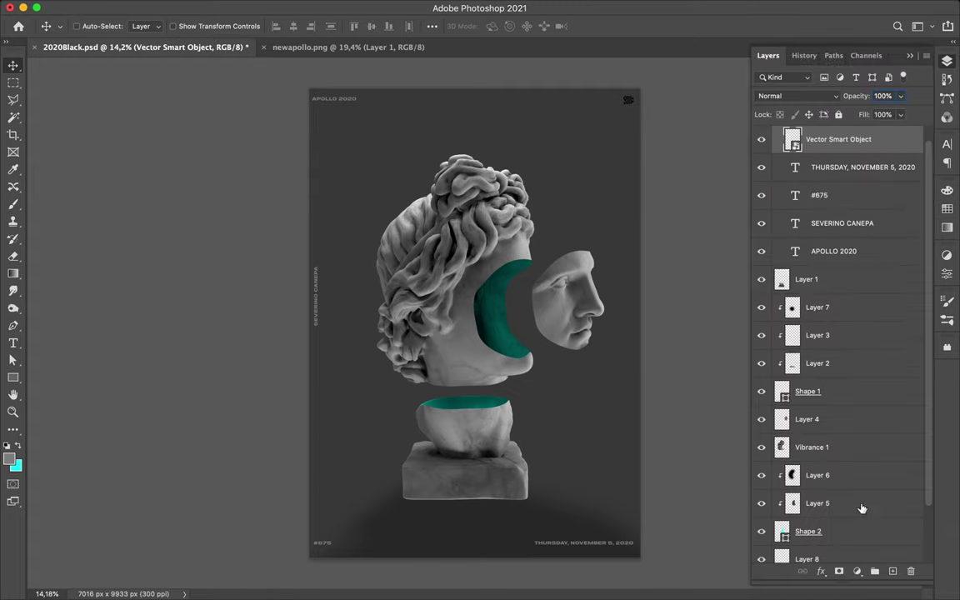
click(893, 571)
key(b)
key(m)
click(838, 170)
click(842, 195)
key(ctrl+s)
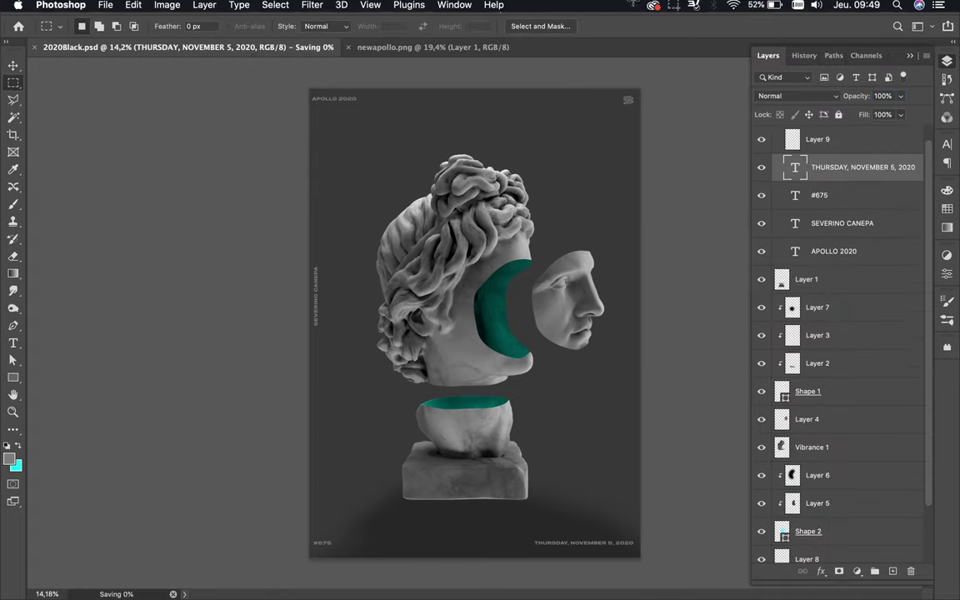
Fade Rectangle 1 to 52% opacity for a light grey, and mask Layer 8.
key(v)
click(626, 244)
drag(900, 95, 872, 115)
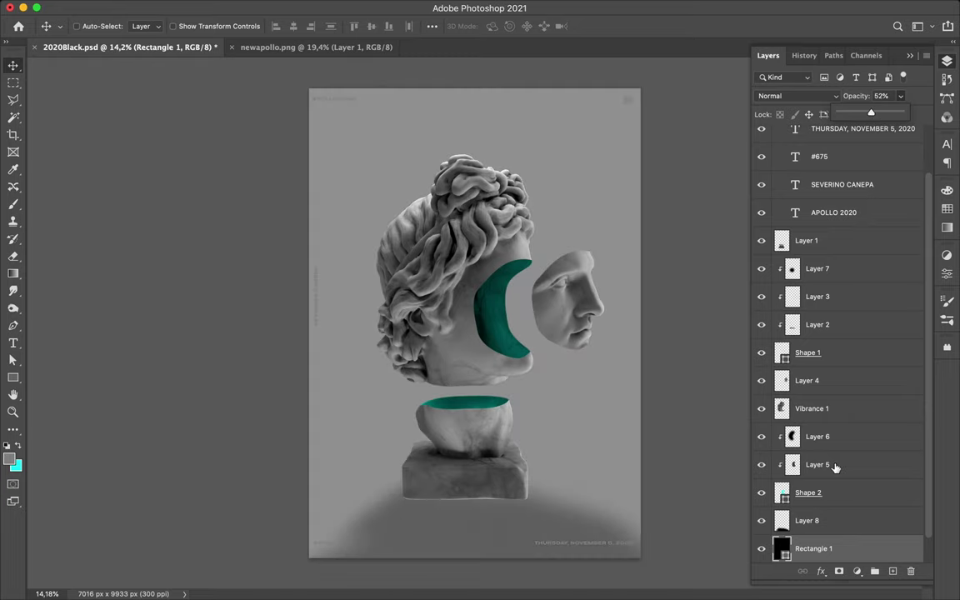
click(842, 521)
click(839, 571)
Set up a black-to-white gradient and fade Layer 8's shadow mask toward the bottom edge.
key(g)
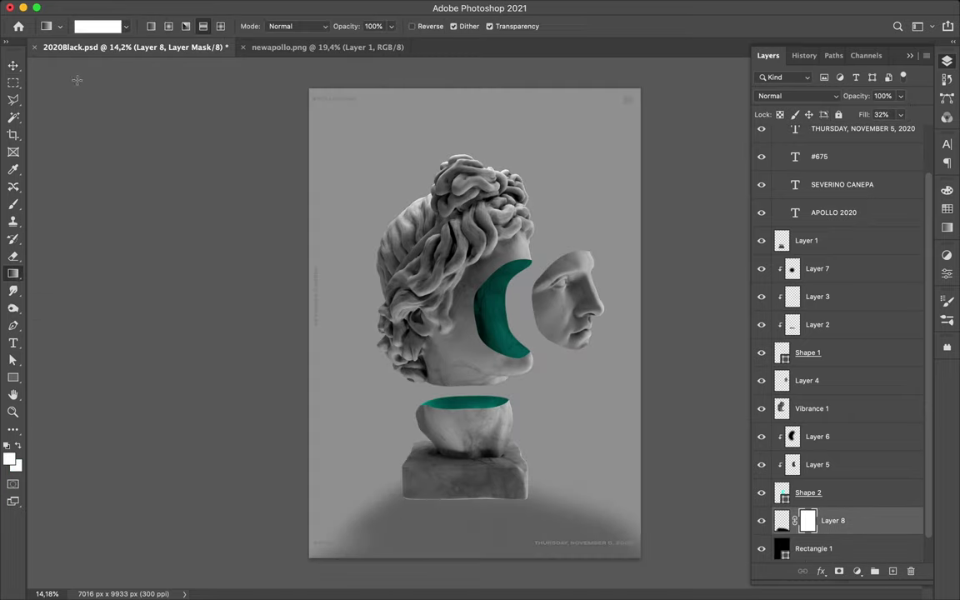
click(91, 25)
click(577, 229)
double_click(578, 229)
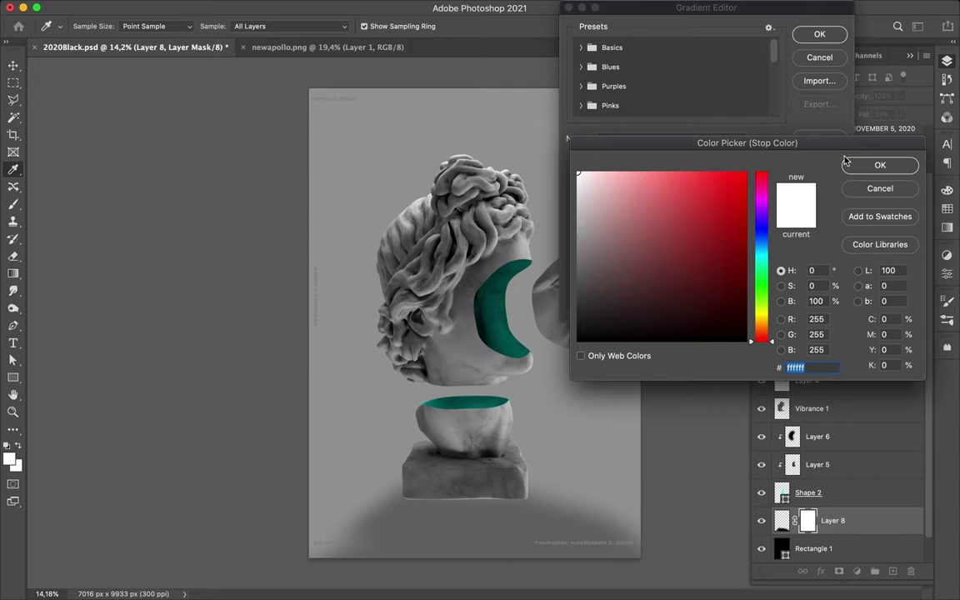
click(868, 162)
click(819, 34)
drag(545, 578, 491, 561)
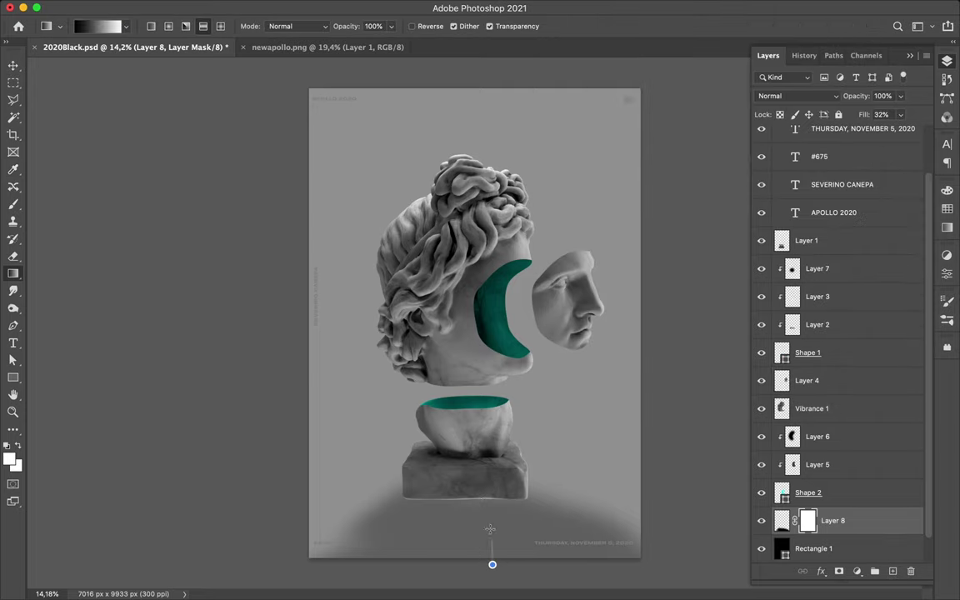
scroll(491, 561, down, 2)
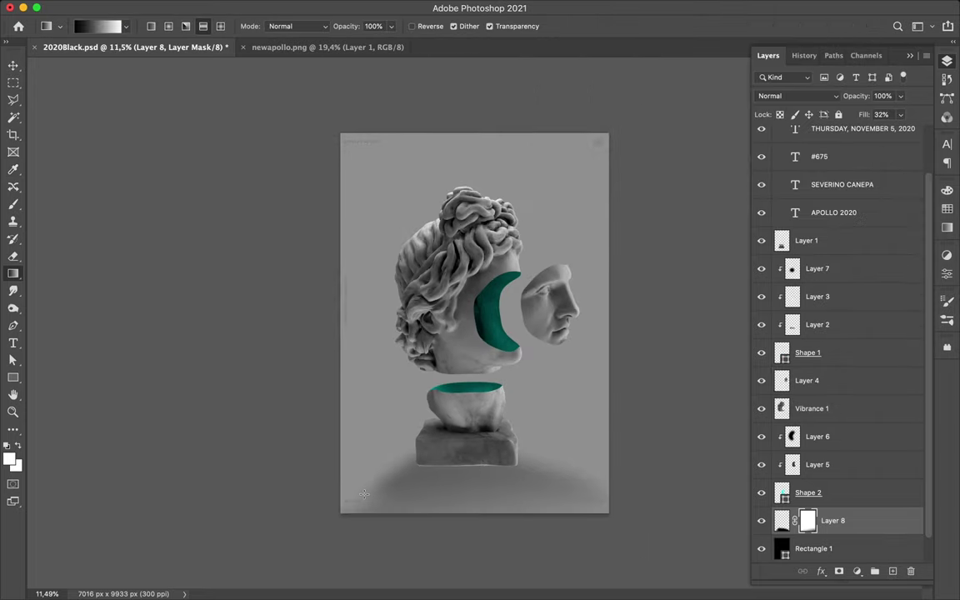
drag(488, 500, 491, 589)
Duplicate the shadow, fade the copy's mask with a gradient, and set its Fill to 37%.
key(v)
key(ctrl+j)
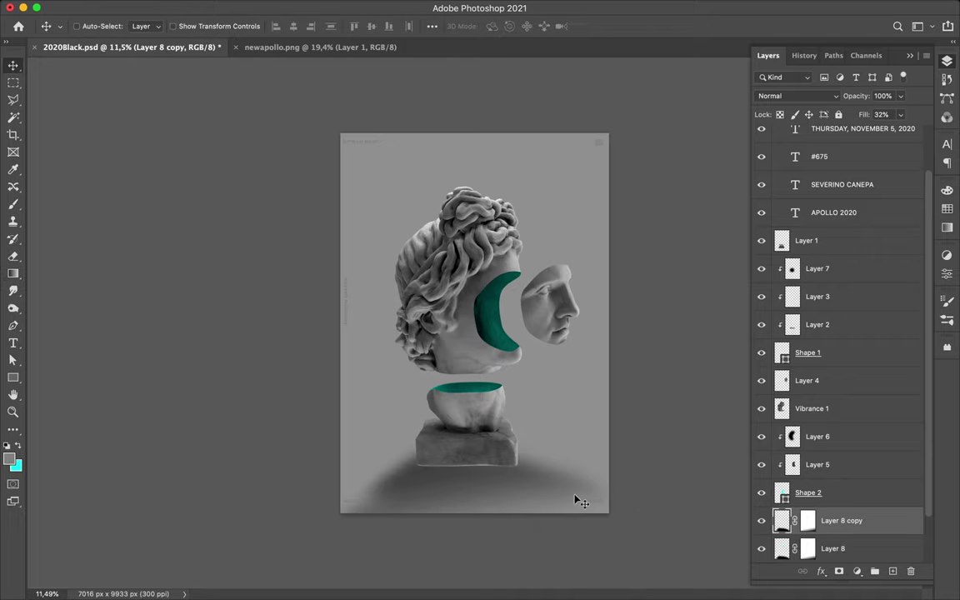
key(g)
drag(408, 550, 450, 467)
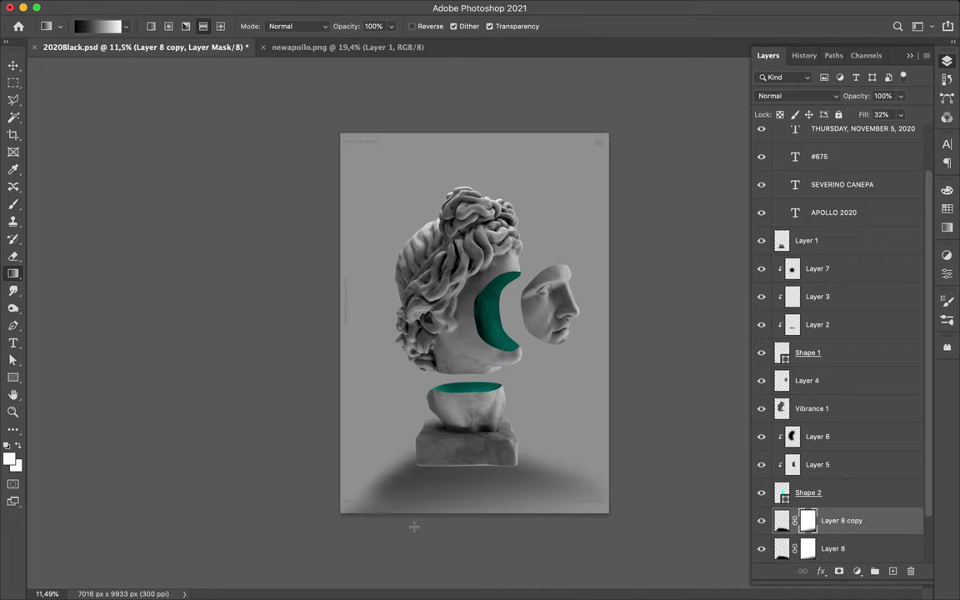
key(v)
click(900, 114)
drag(881, 133, 886, 133)
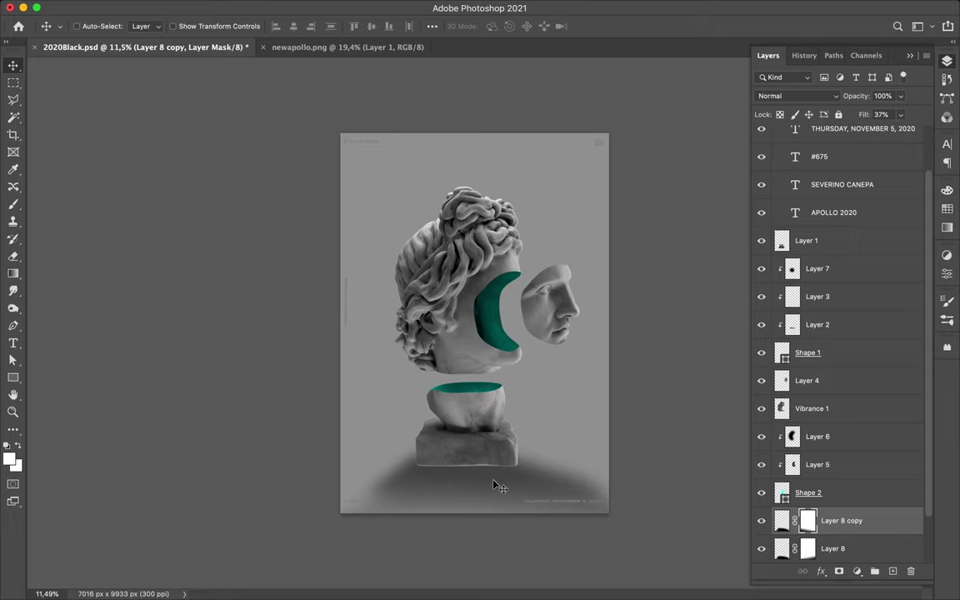
Alt-drag another shadow copy and transform it to about 72% scale and 55% width.
drag(782, 520, 834, 508)
key(ctrl+t)
drag(730, 485, 622, 476)
drag(343, 476, 368, 476)
scroll(536, 533, up, 3)
Commit the squashed shadow copy, raise its fill to 70%, and move it under the base.
scroll(536, 534, down, 3)
drag(507, 407, 508, 397)
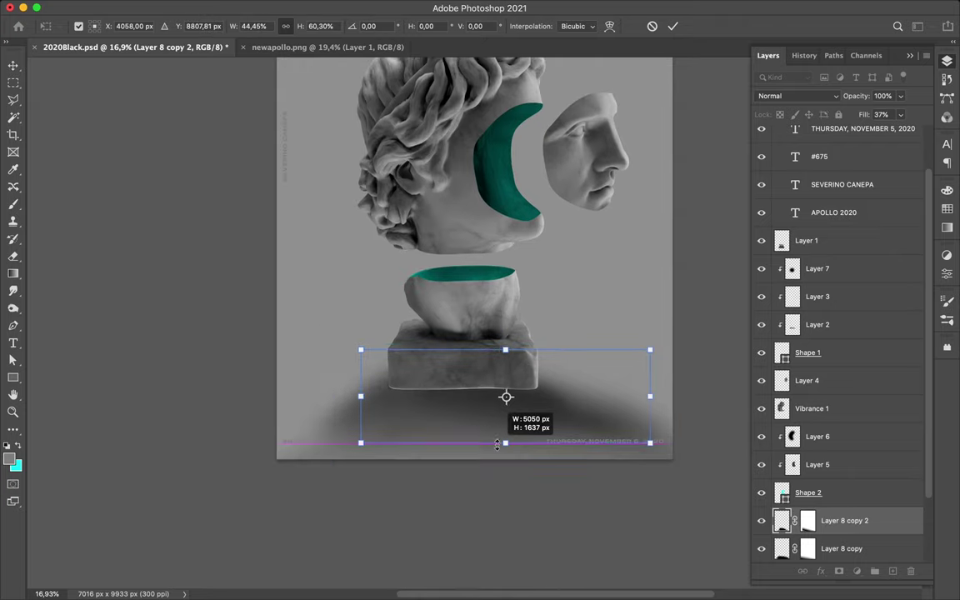
key(Return)
click(903, 117)
drag(882, 135, 907, 135)
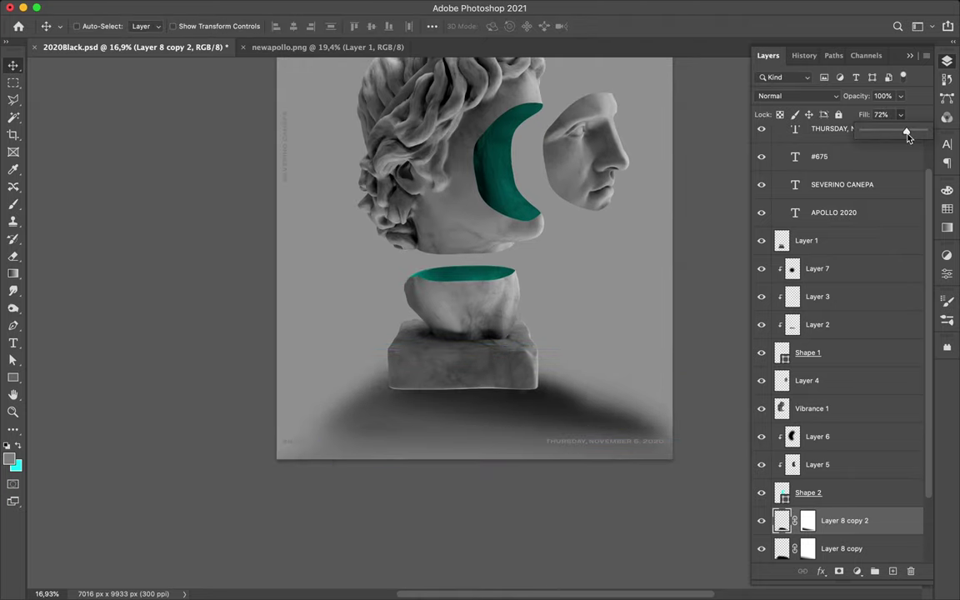
mouse_move(500, 367)
mouse_down()
mouse_move(533, 408)
mouse_move(580, 411)
mouse_up()
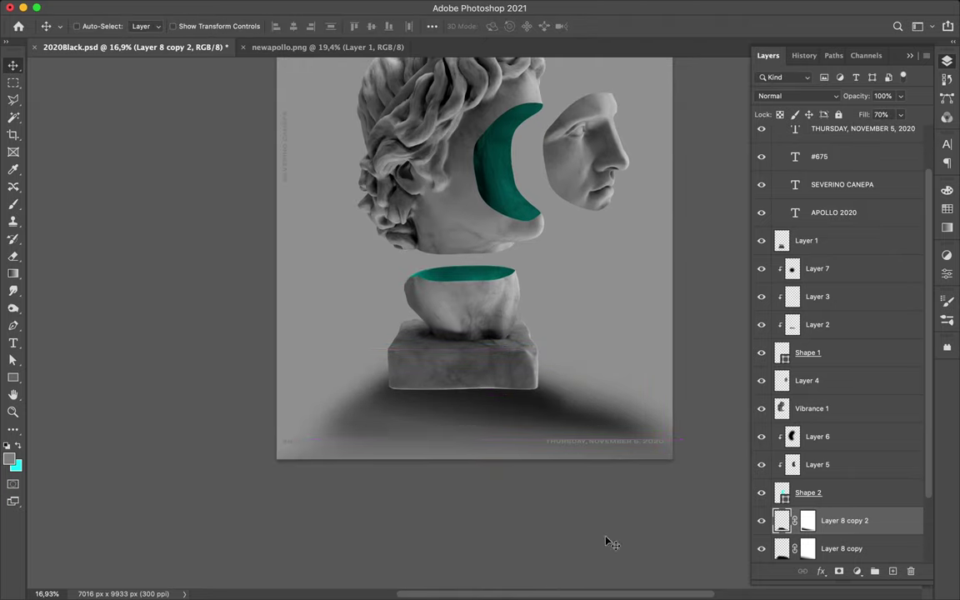
Erase the small shadow's edges with a large Soft Round eraser and set Fill to 37%.
key(e)
click(90, 26)
click(131, 211)
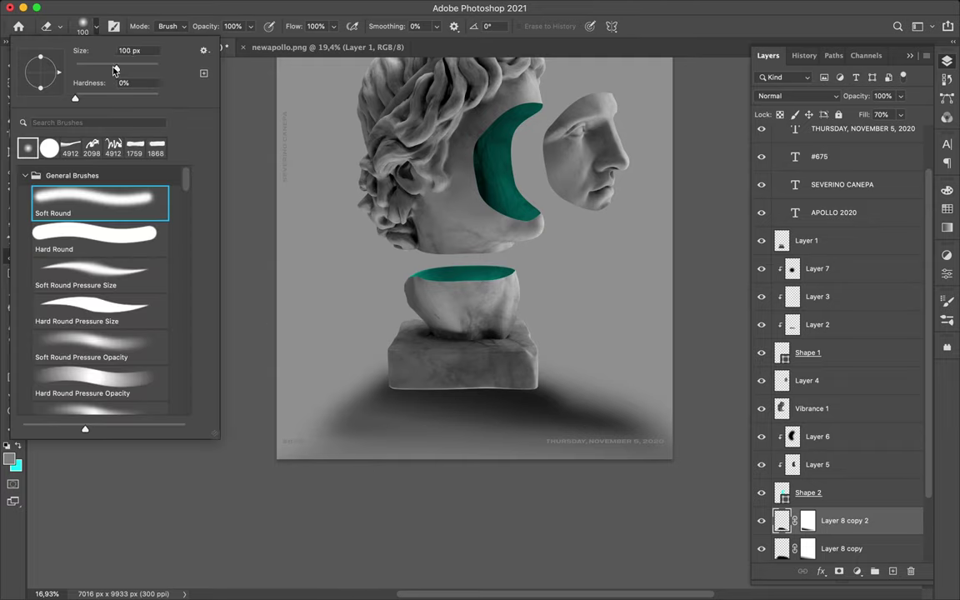
key(Return)
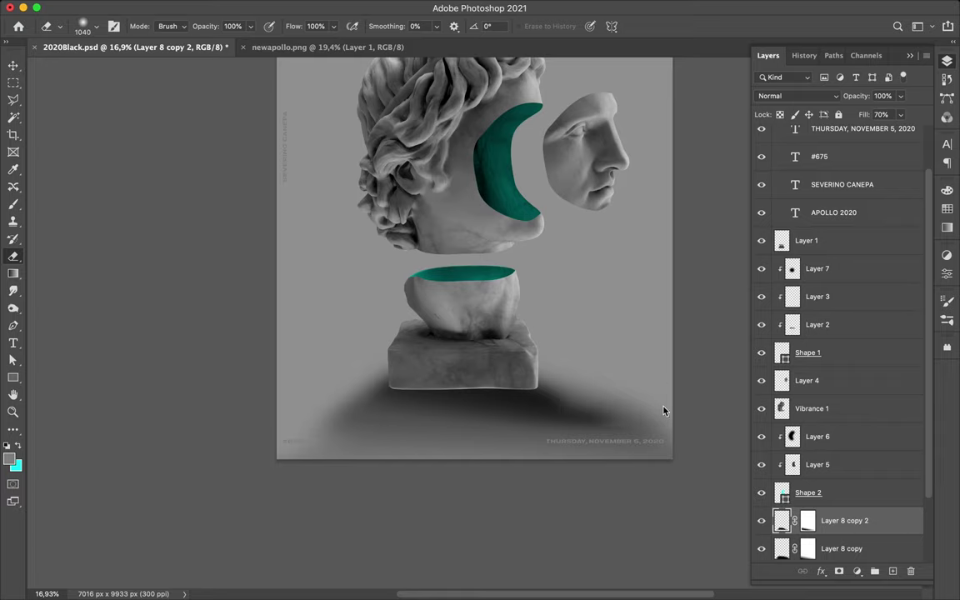
key(ctrl+0)
key(v)
click(900, 115)
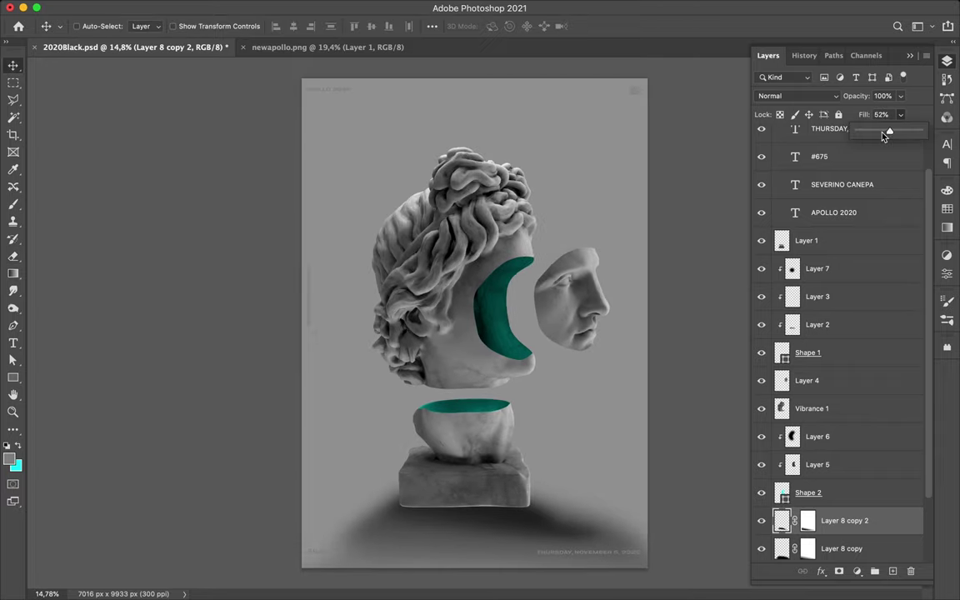
key(Return)
Select the four text layers and colour them black from the swatches.
click(853, 215)
scroll(842, 204, up, 2)
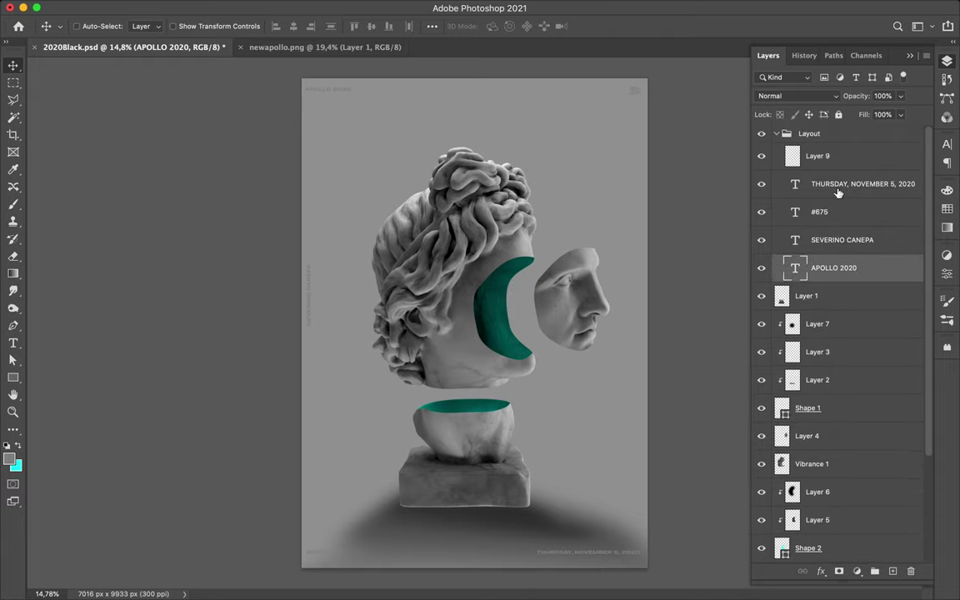
shift+click(863, 184)
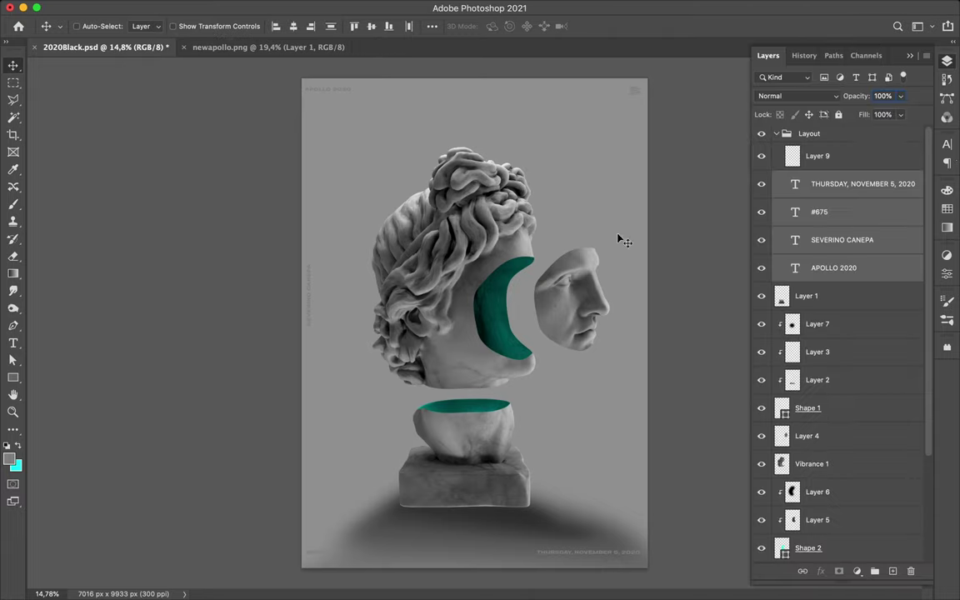
key(e)
click(948, 210)
click(801, 225)
Set the foreground to grey 616161 and apply a dark swatch to the text layers.
key(alt+BackSpace)
click(9, 458)
click(575, 279)
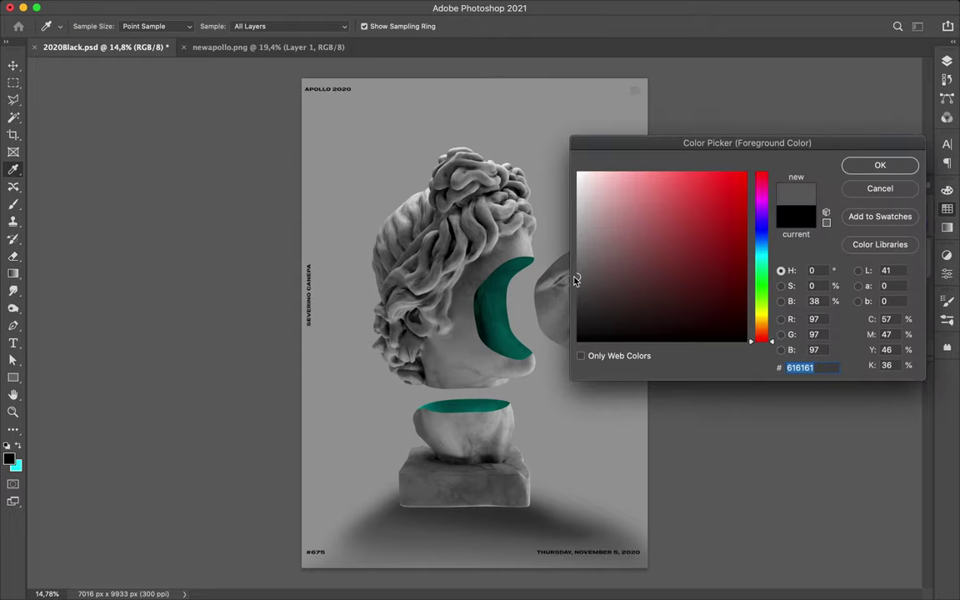
key(Return)
key(v)
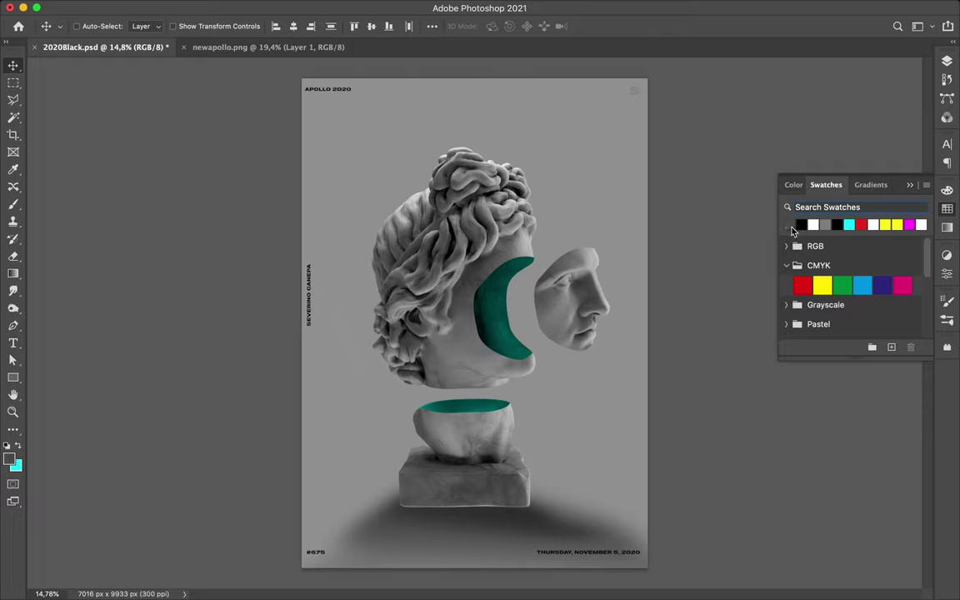
click(792, 227)
key(F7)
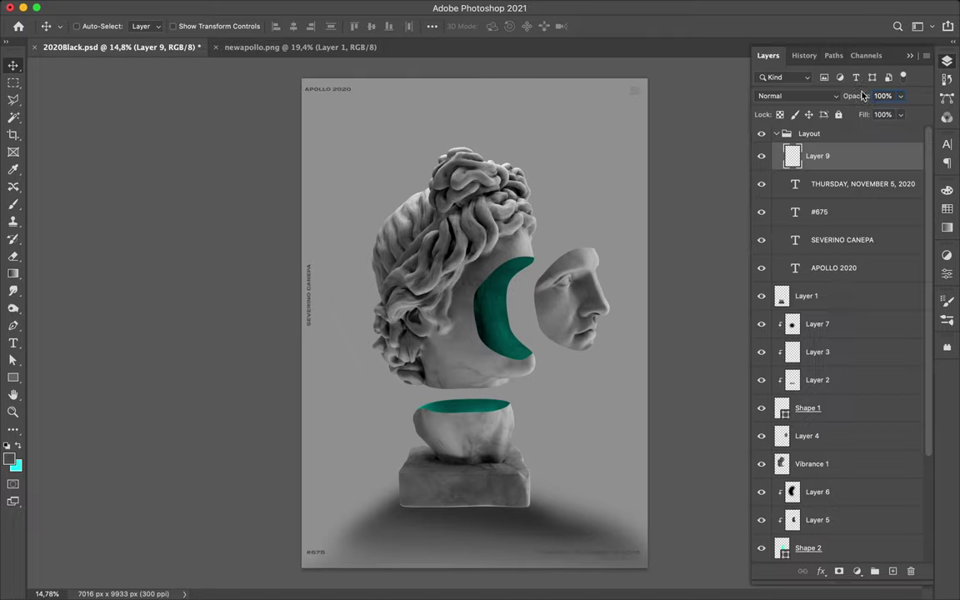
key(b)
key(v)
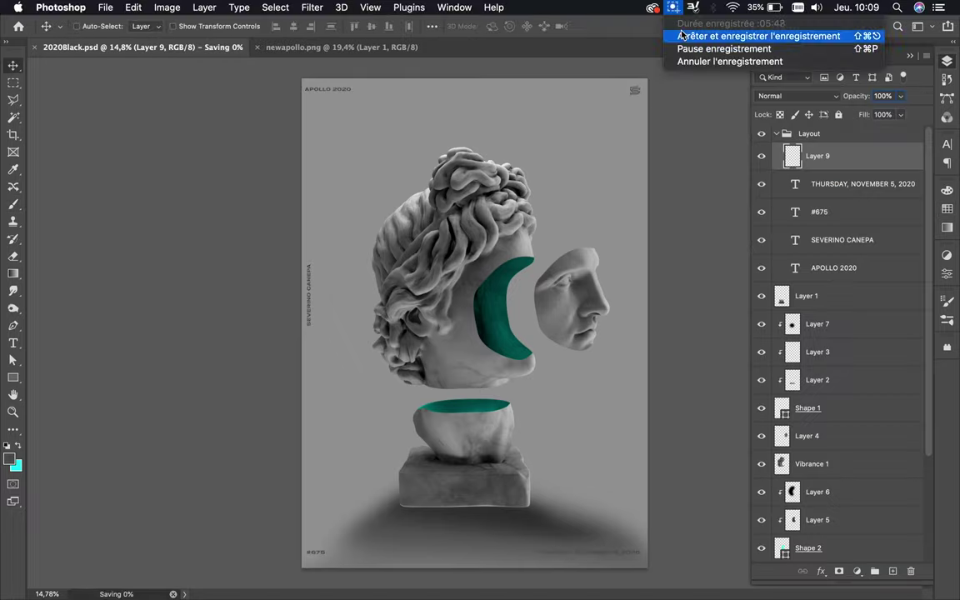